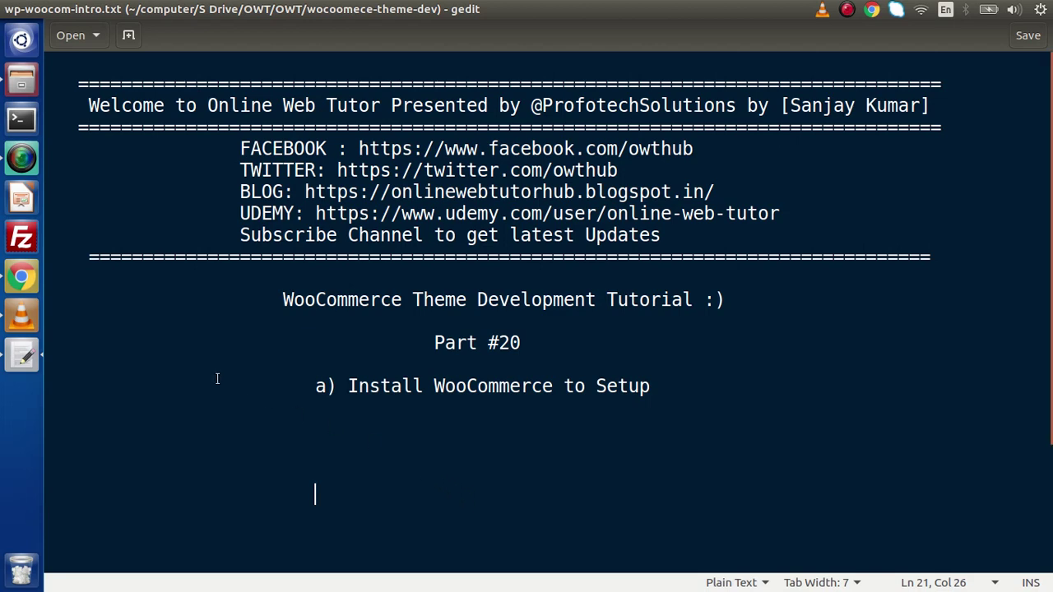
- Switch to Chrome and open the page for adding new plugins in the WordPress admin
left_click(25, 276)
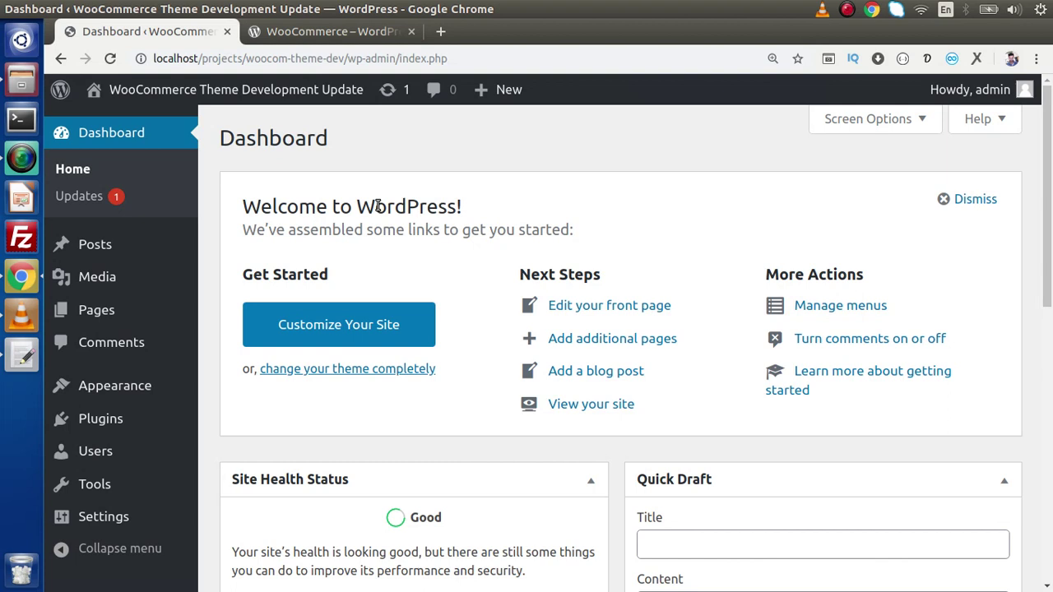
mouse_move(112, 420)
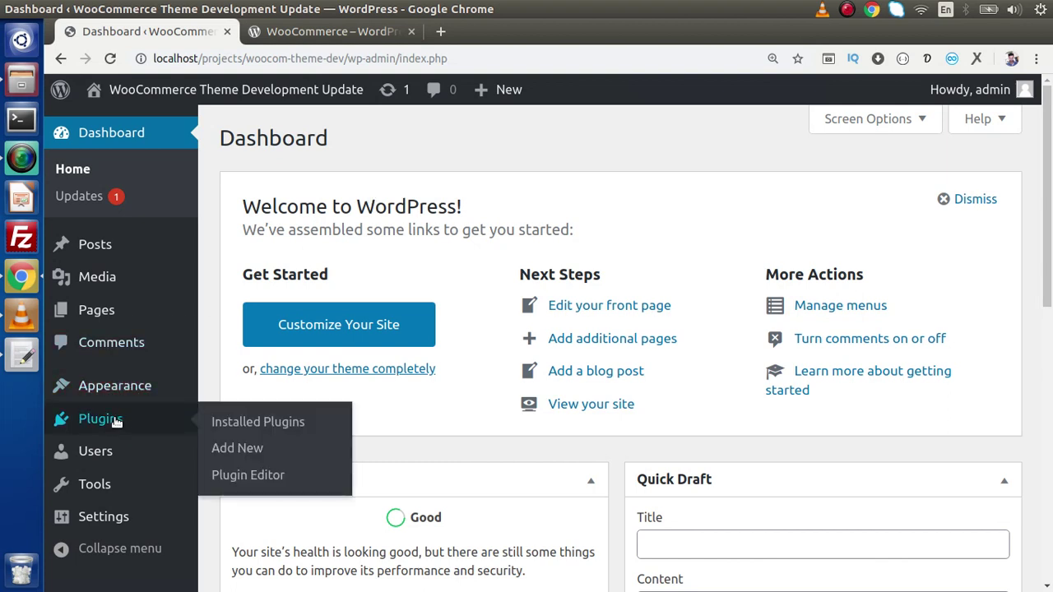
left_click(224, 446)
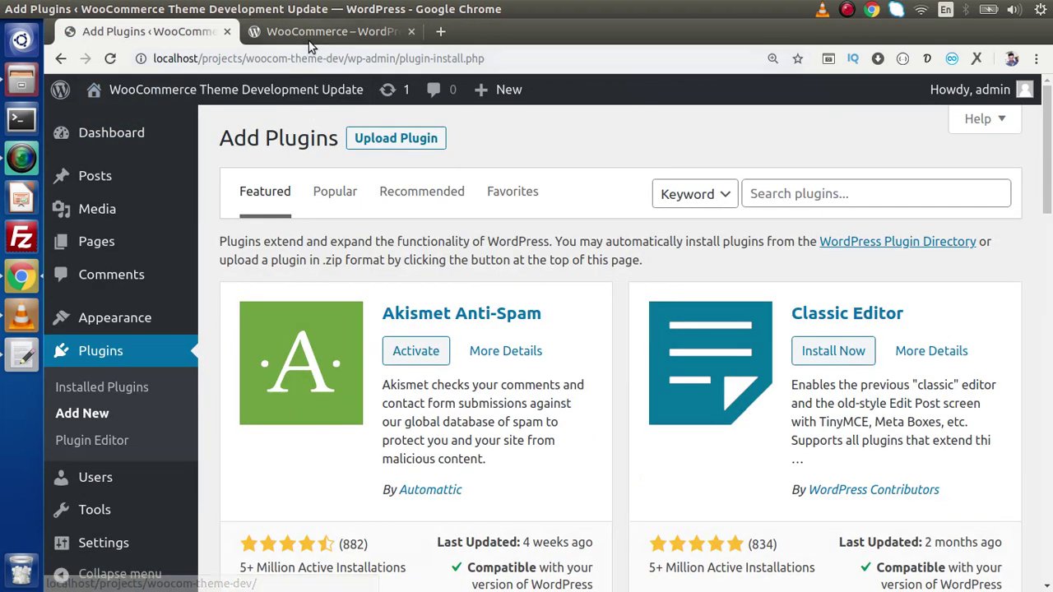
- Look over the WooCommerce plugin page on WordPress.org, including its URL slug and download section
left_click(311, 34)
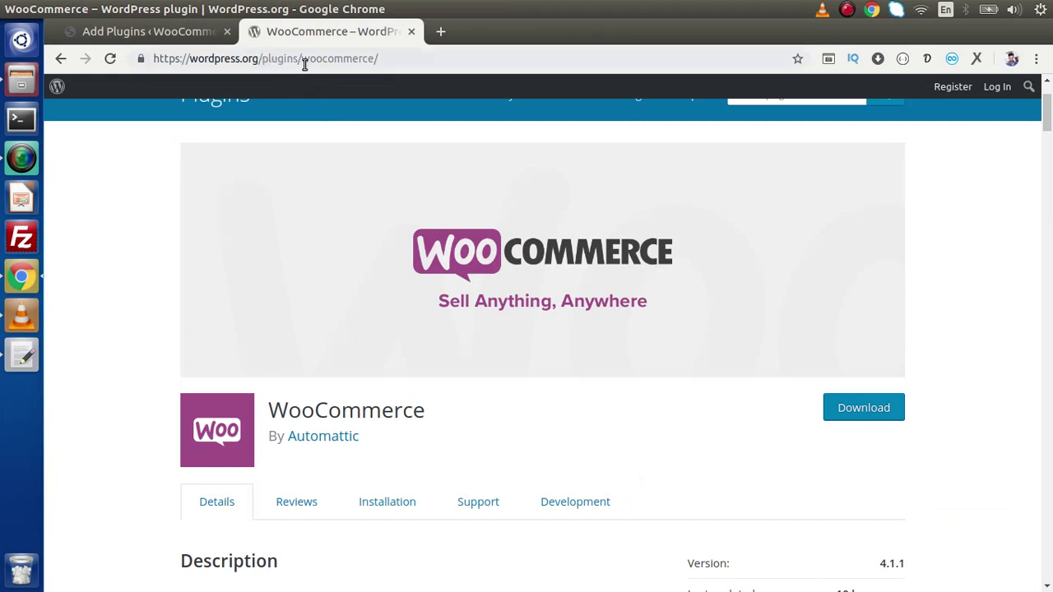
left_click_drag(305, 58, 436, 61)
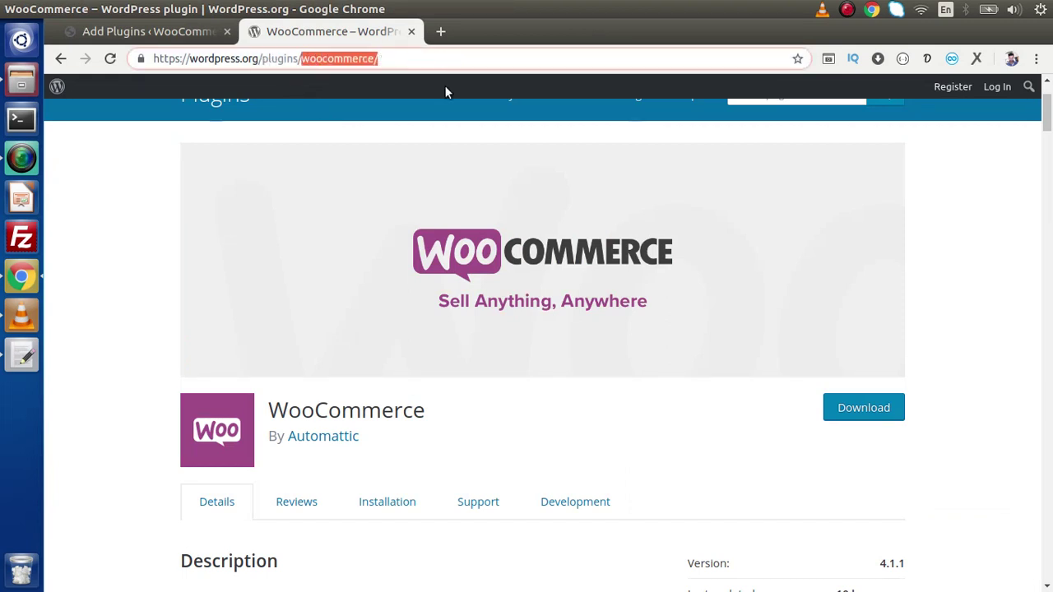
left_click(972, 228)
mouse_move(1048, 120)
left_mouse_down()
mouse_move(1048, 306)
mouse_move(1048, 102)
left_mouse_up()
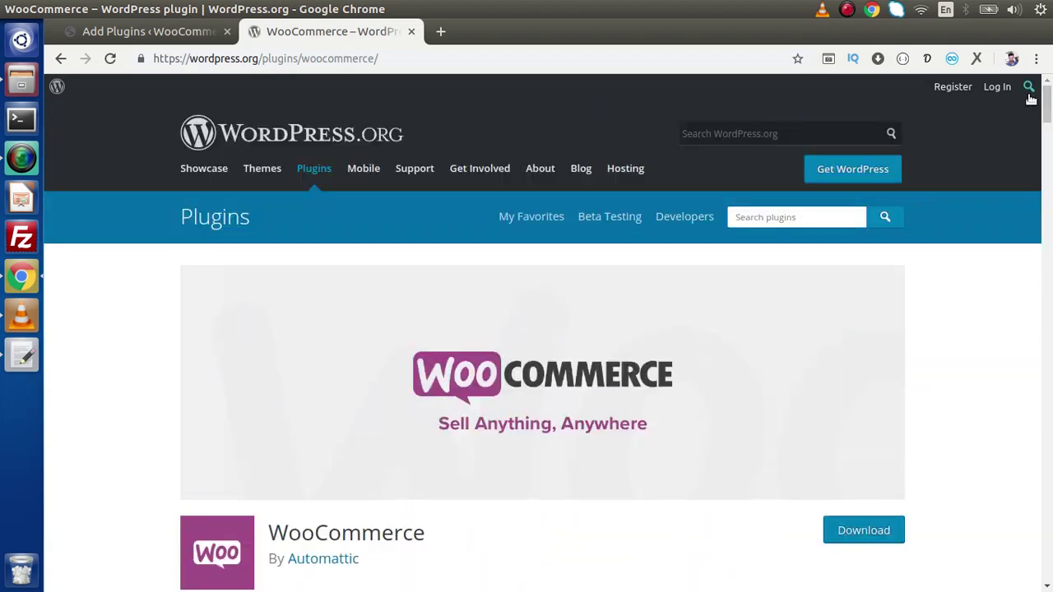
scroll(500, 287, "down", 3)
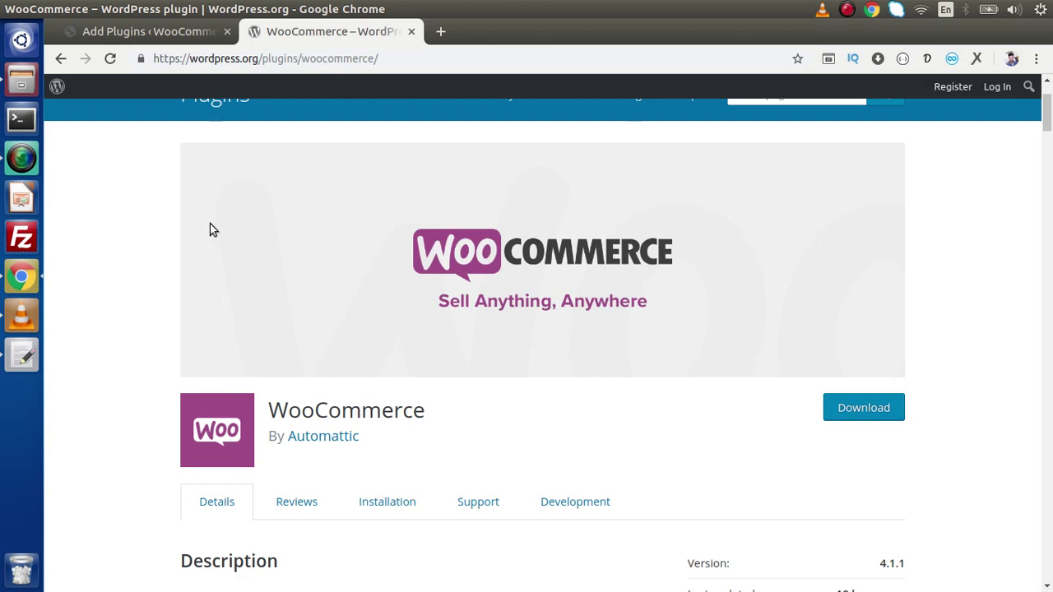
- Copy the plugin name from the WordPress.org page and search the site's Add Plugins page for "WooCommerce"
left_click(193, 31)
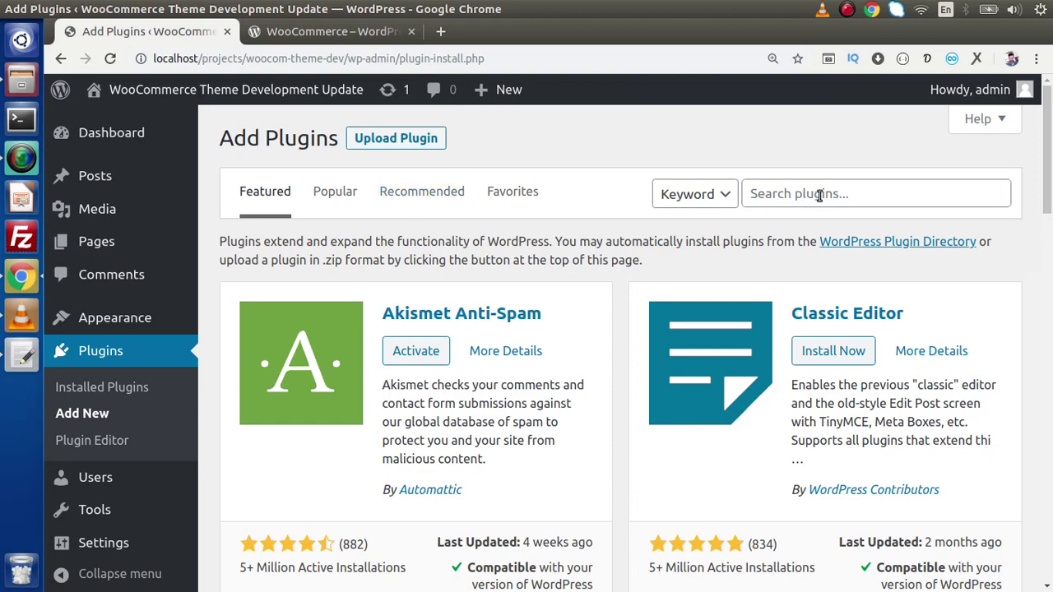
scroll(436, 346, "down", 3)
scroll(759, 384, "up", 2)
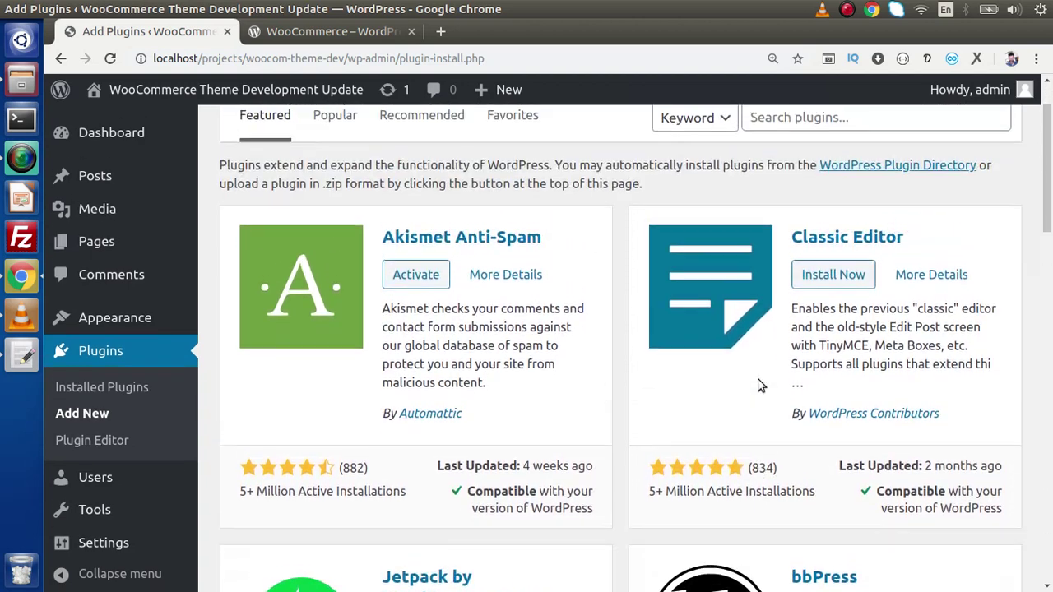
scroll(759, 383, "up", 1)
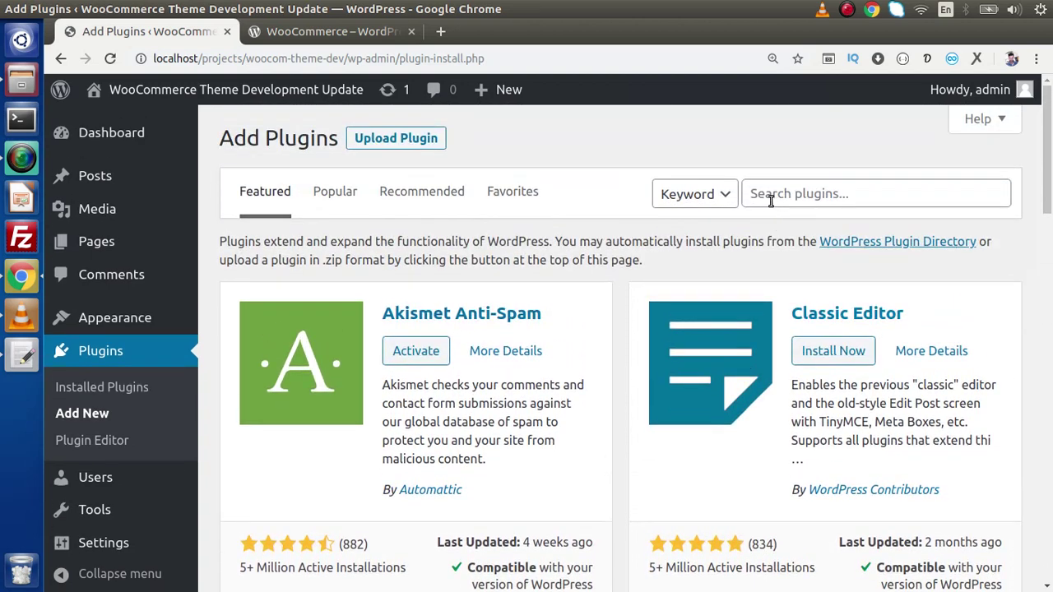
left_click(385, 35)
double_click(347, 411)
right_click(362, 416)
left_click(366, 421)
left_click(186, 37)
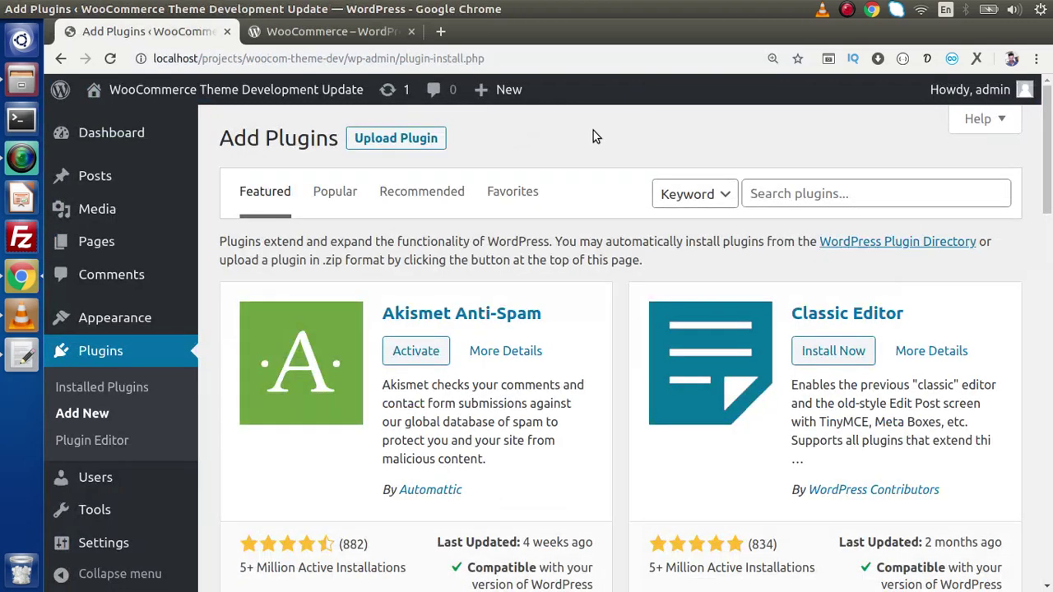
left_click(796, 195)
key("ctrl+v")
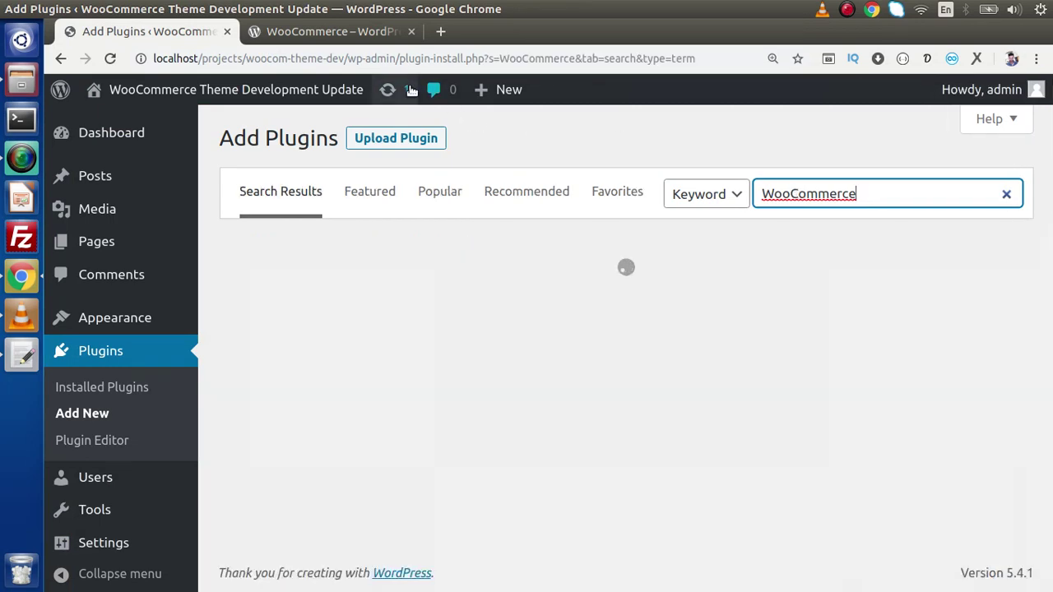
- Install and activate the WooCommerce plugin by Automattic, declining its setup wizard for now
left_click(357, 36)
left_click(168, 38)
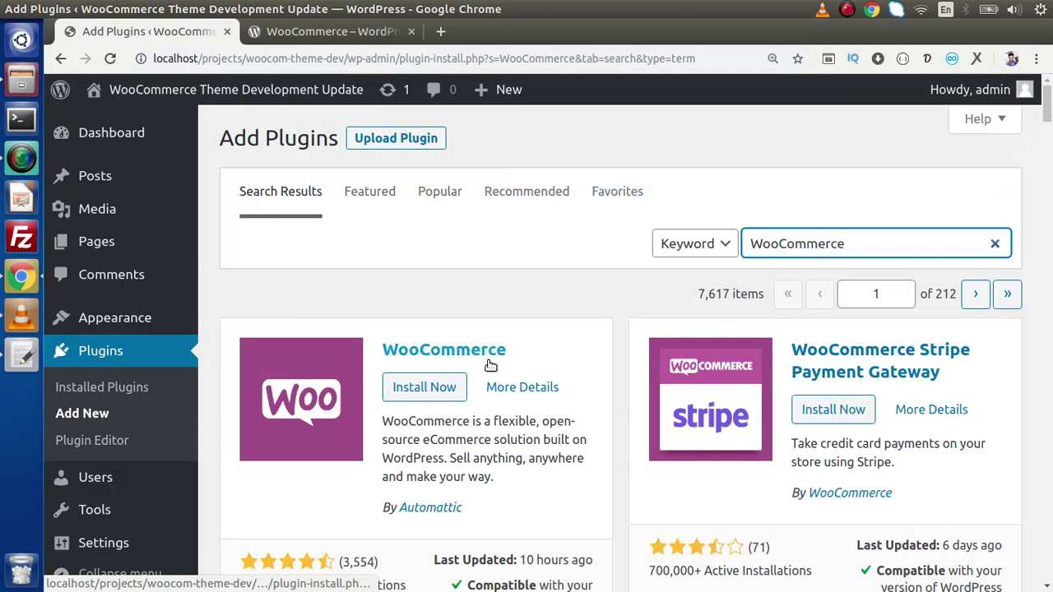
scroll(394, 328, "down", 1)
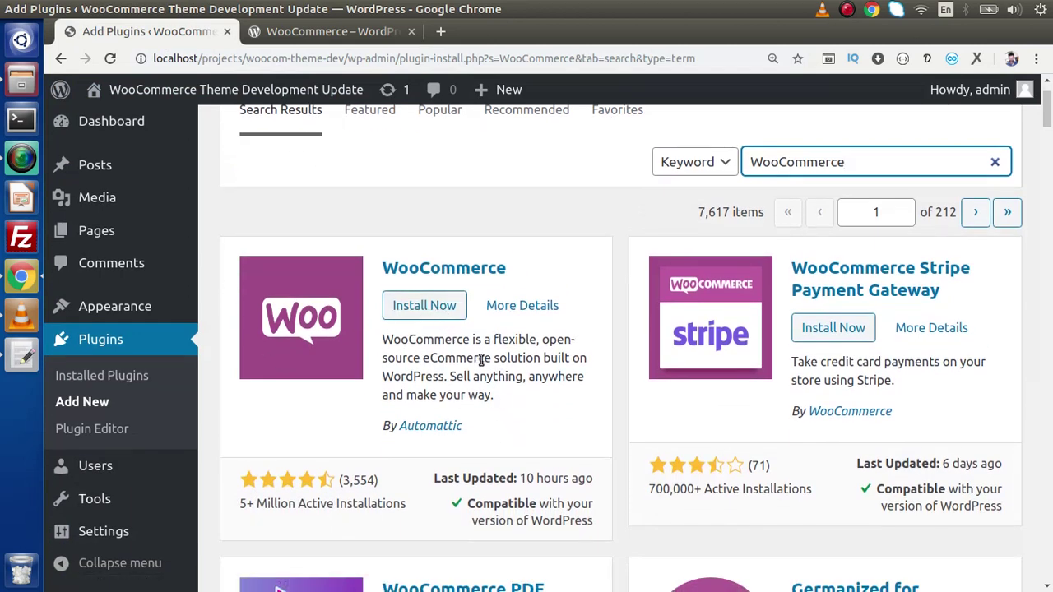
left_click(438, 310)
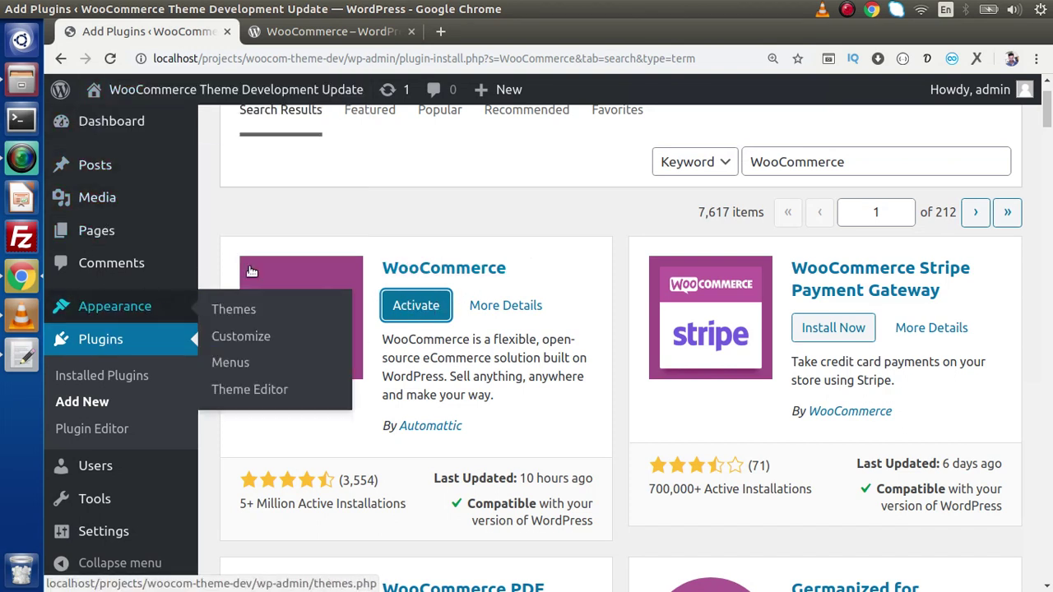
left_click(421, 316)
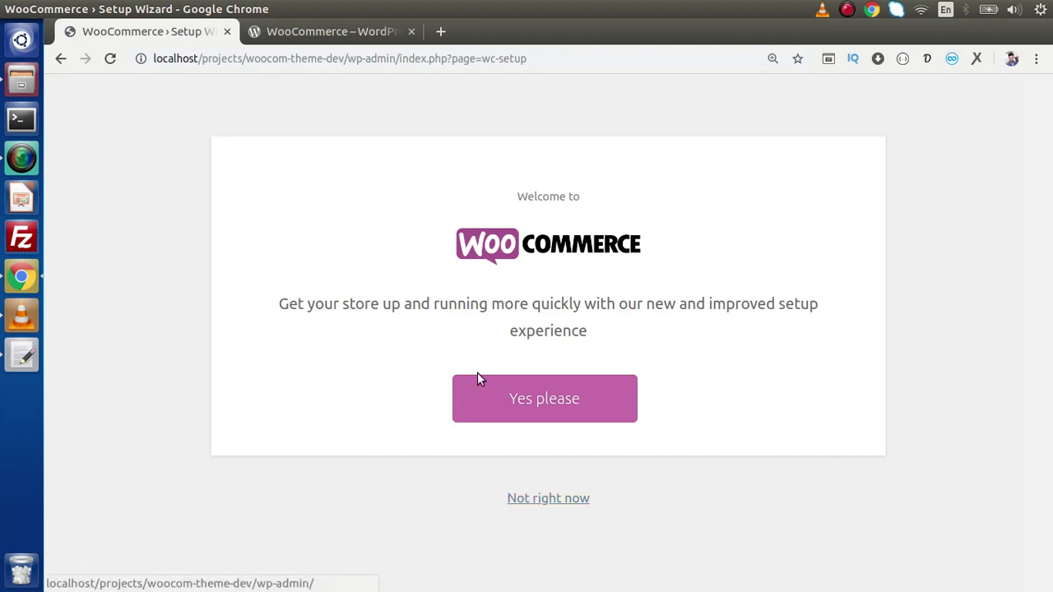
left_click(573, 501)
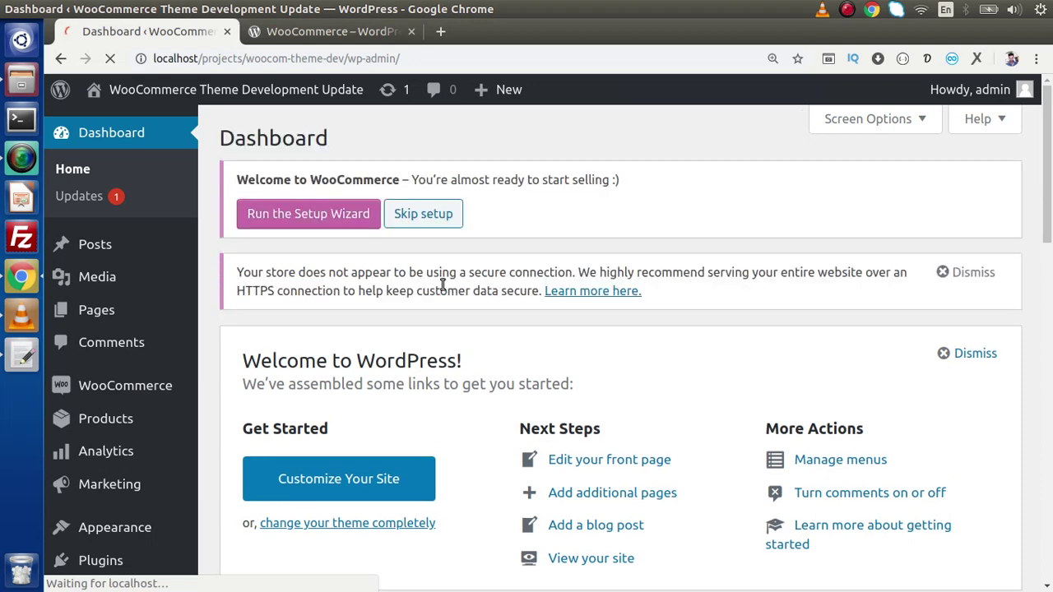
- Review the WooCommerce, Products, Analytics and Marketing entries in the admin navigation and open the WooCommerce dashboard
scroll(443, 284, "down", 3)
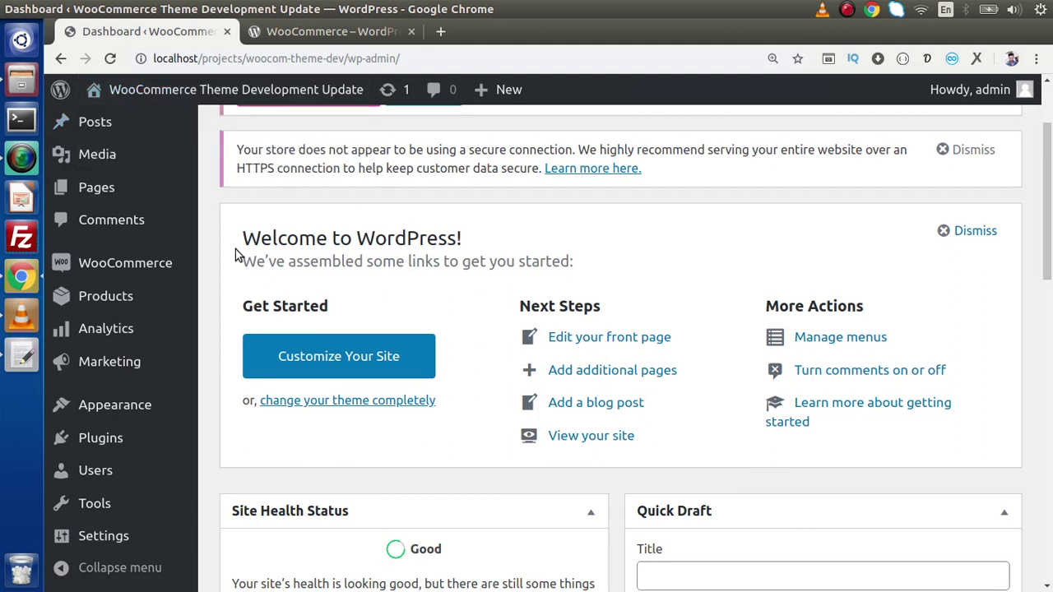
mouse_move(156, 259)
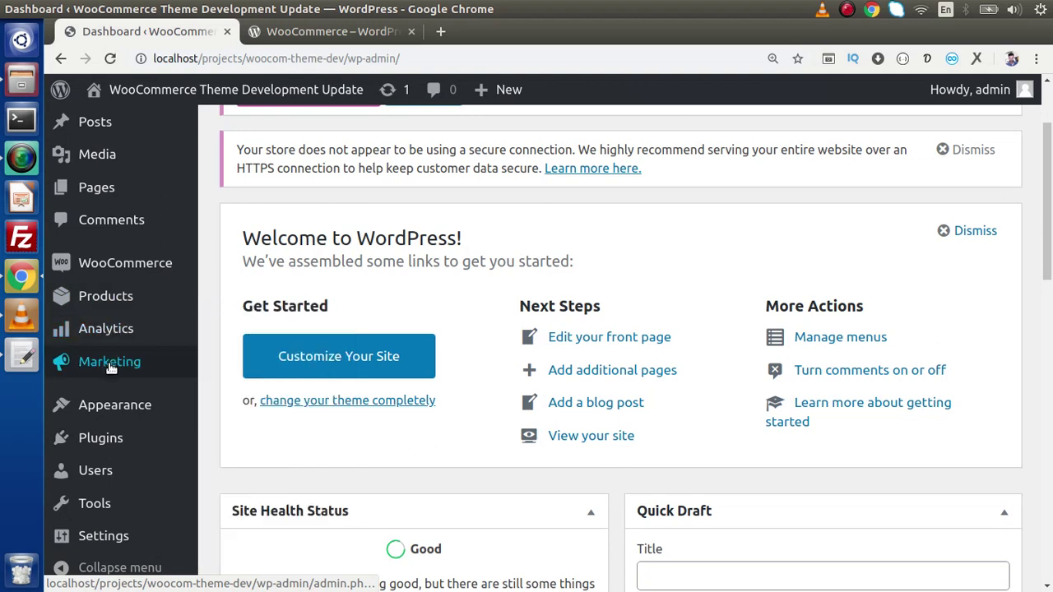
mouse_move(126, 274)
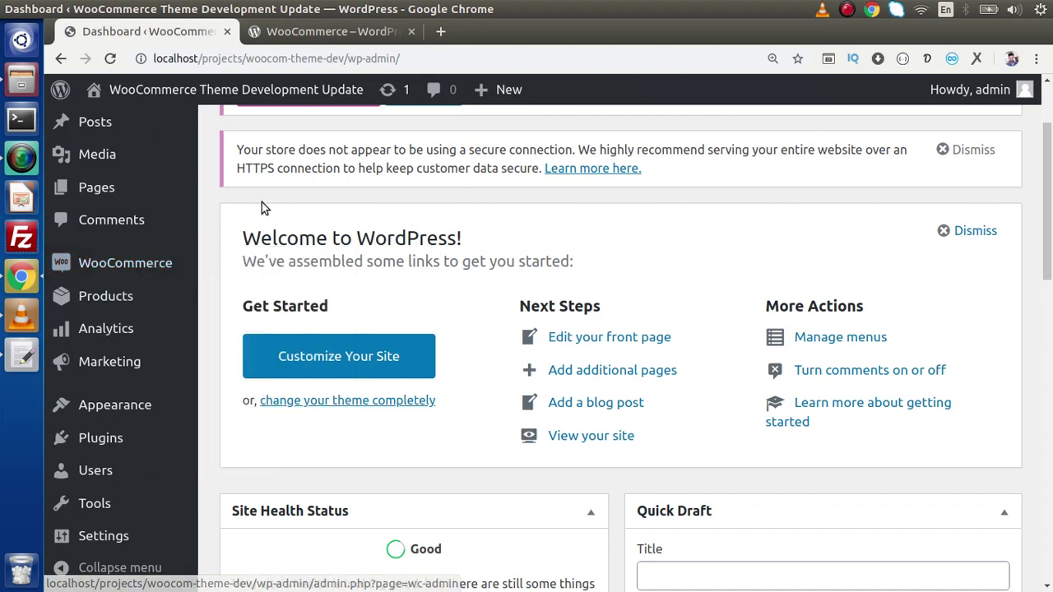
mouse_move(106, 301)
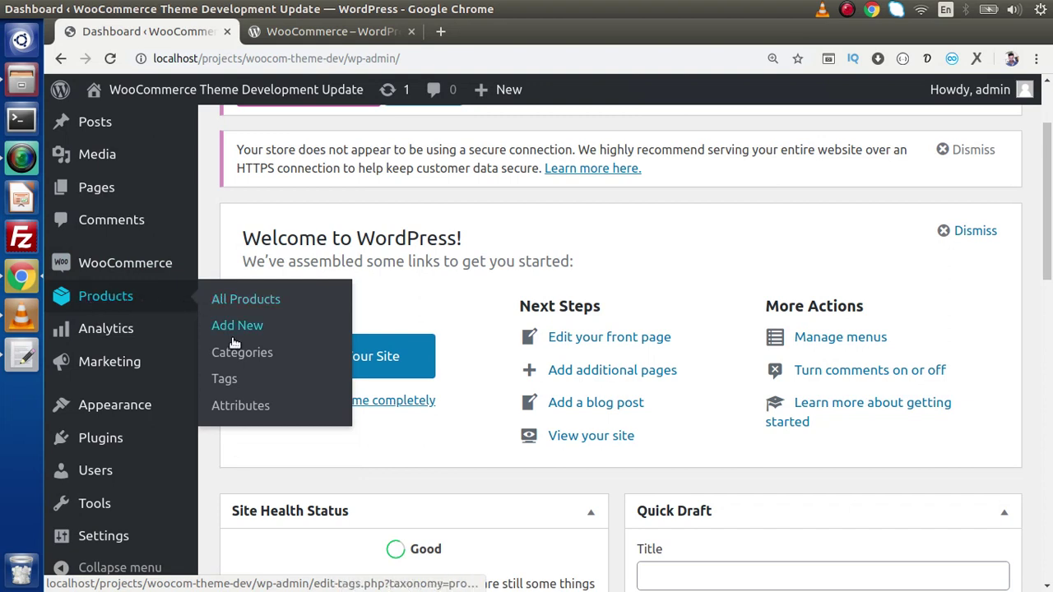
mouse_move(127, 329)
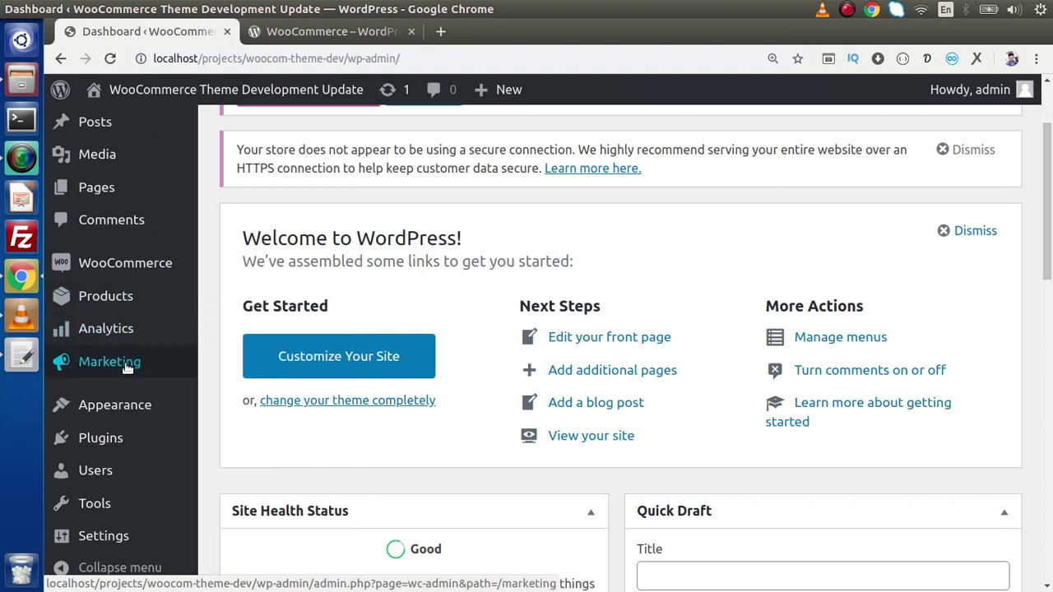
left_click(146, 263)
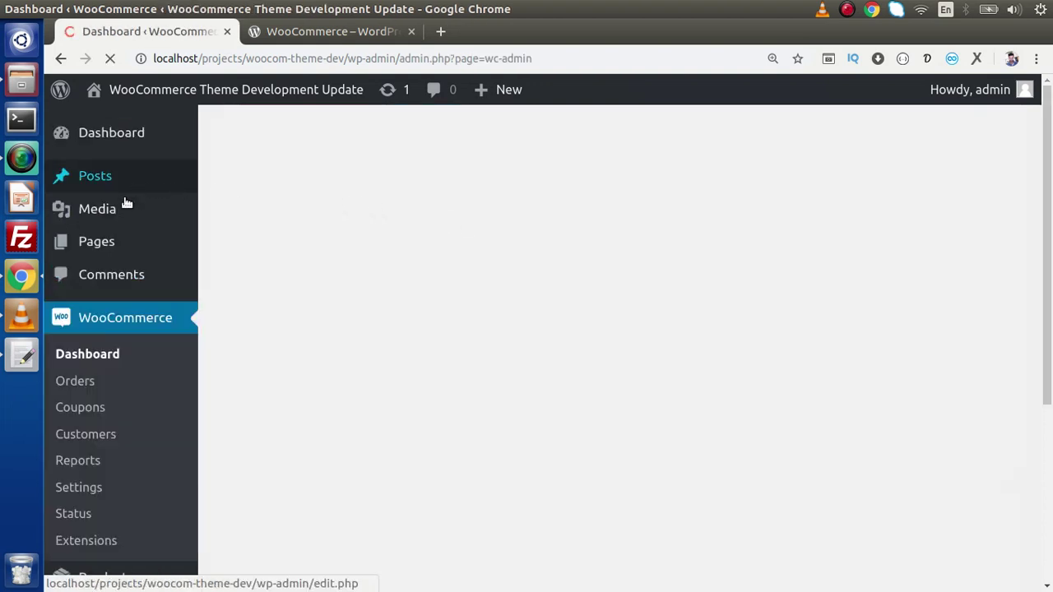
- Open the site's Pages list in a separate browser tab and check which pages exist
right_click(104, 241)
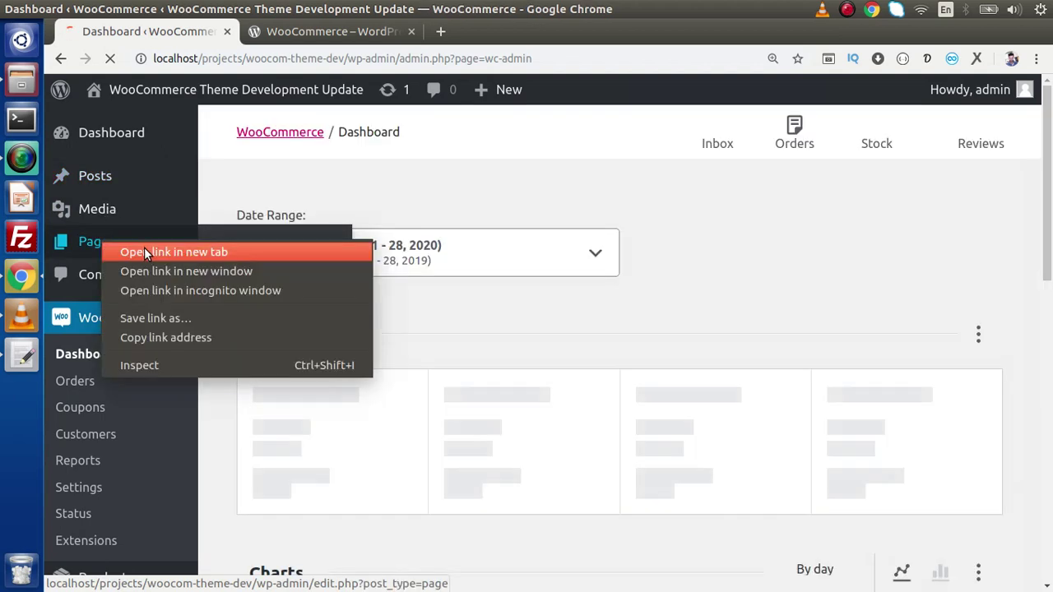
left_click(144, 253)
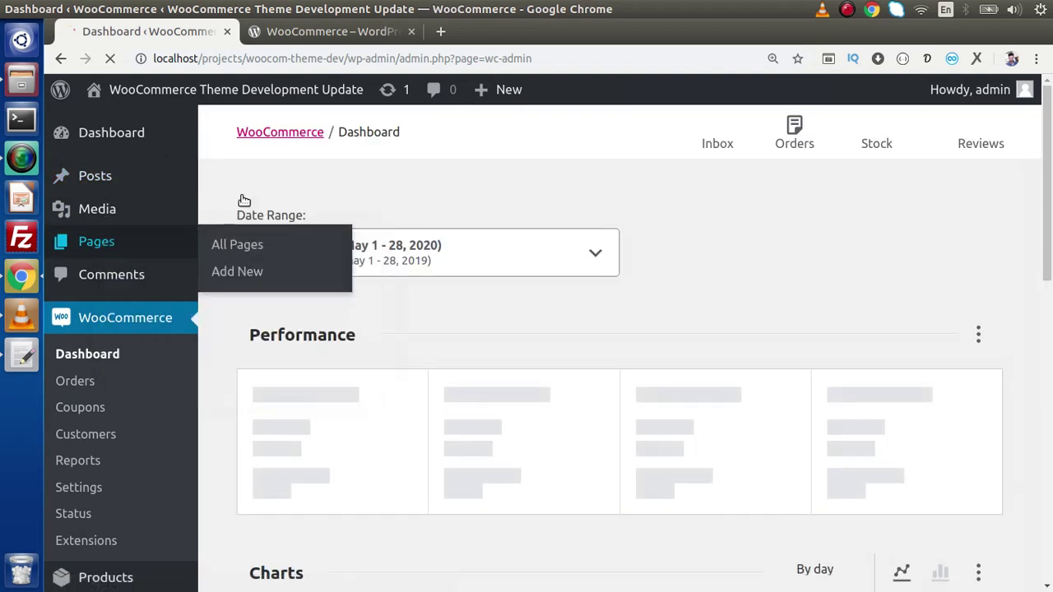
left_click(346, 35)
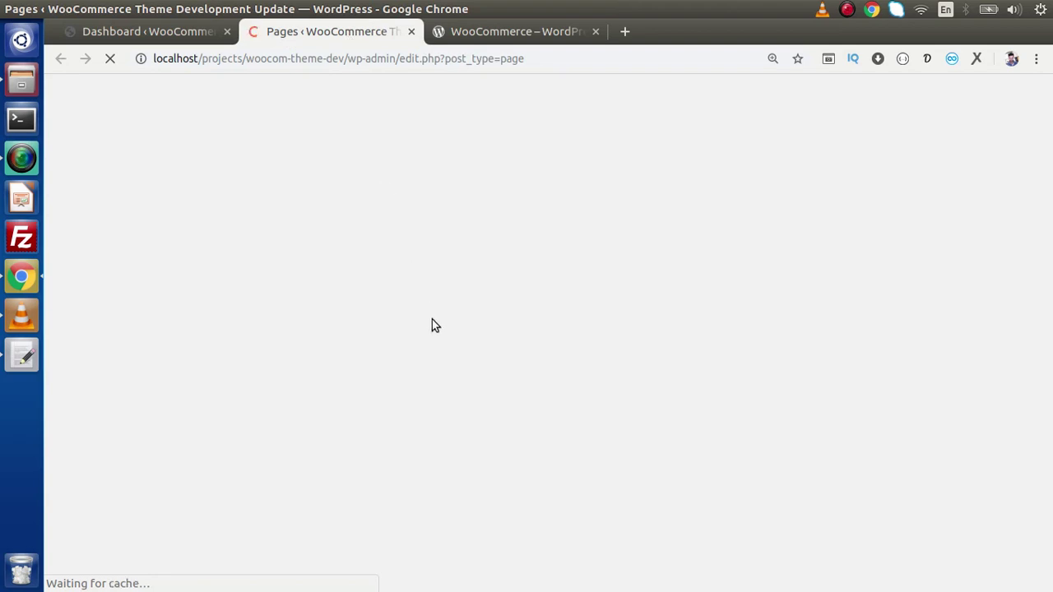
scroll(432, 325, "down", 2)
scroll(431, 320, "up", 2)
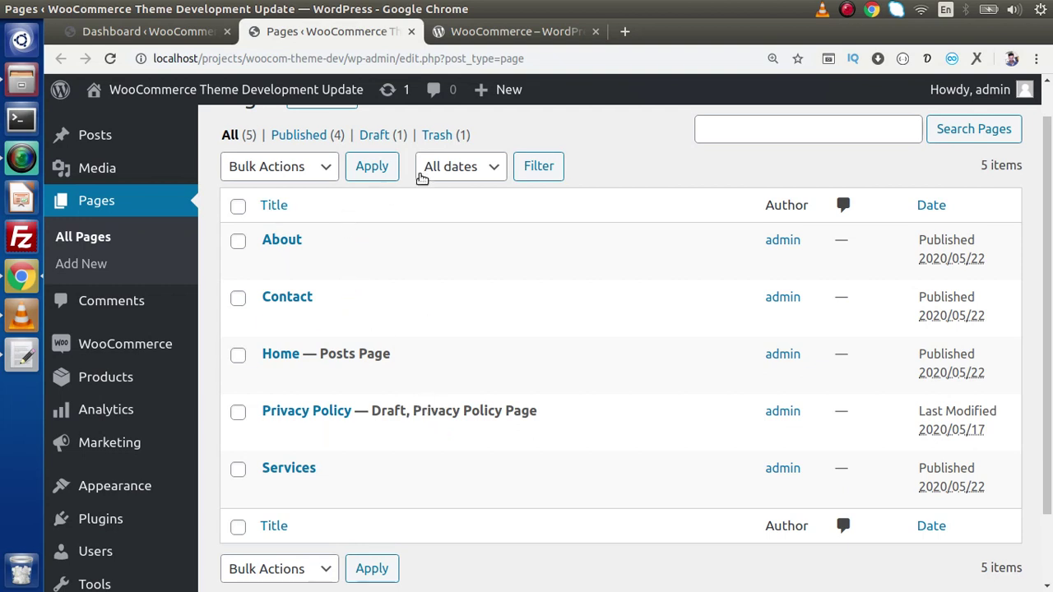
left_click(187, 33)
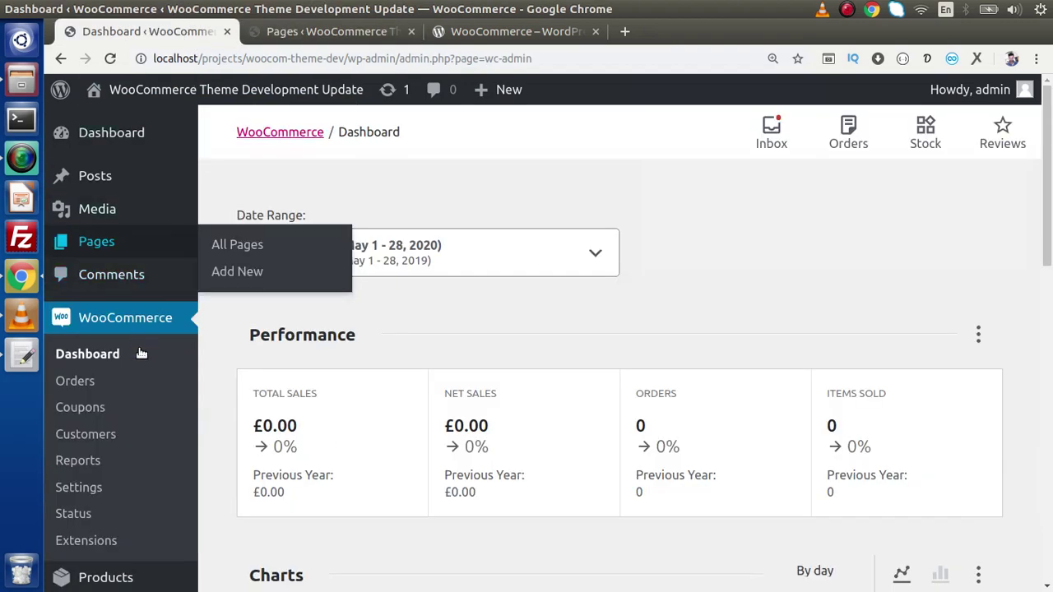
left_click(328, 32)
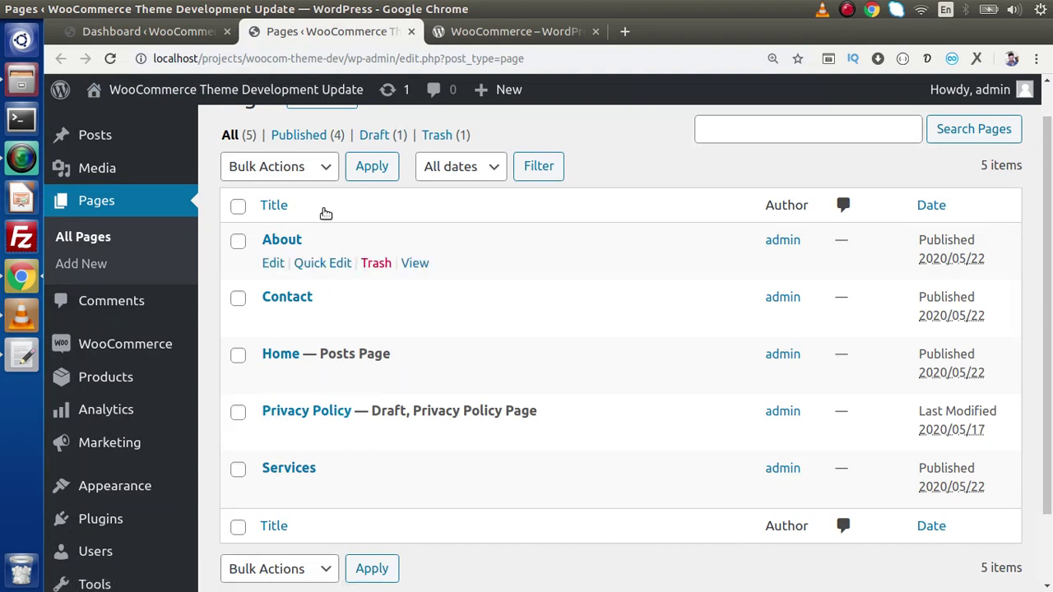
- Return to the WooCommerce admin and review the System status report's environment and database sections
left_click(198, 33)
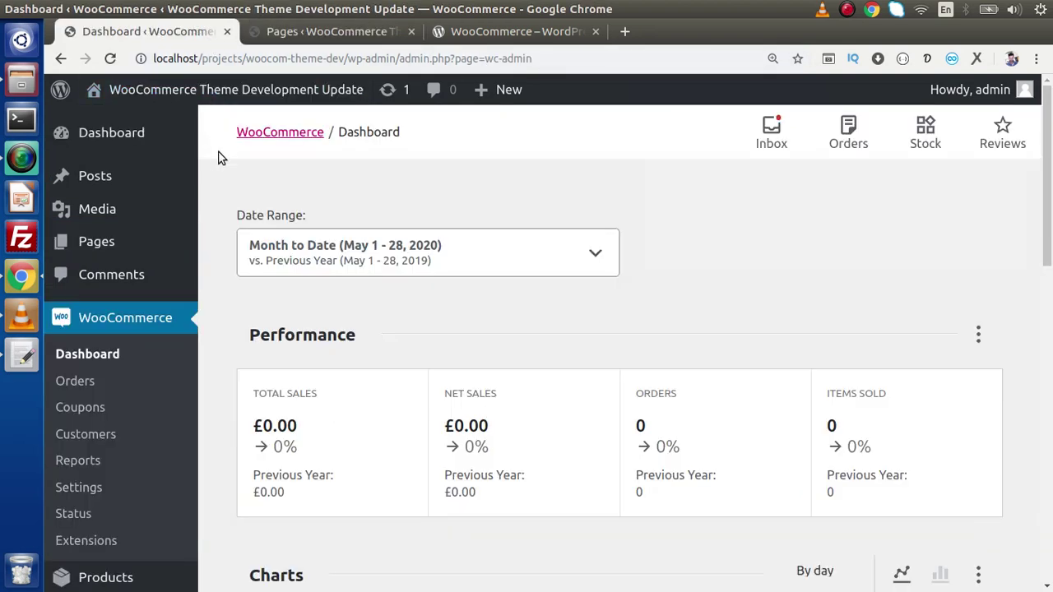
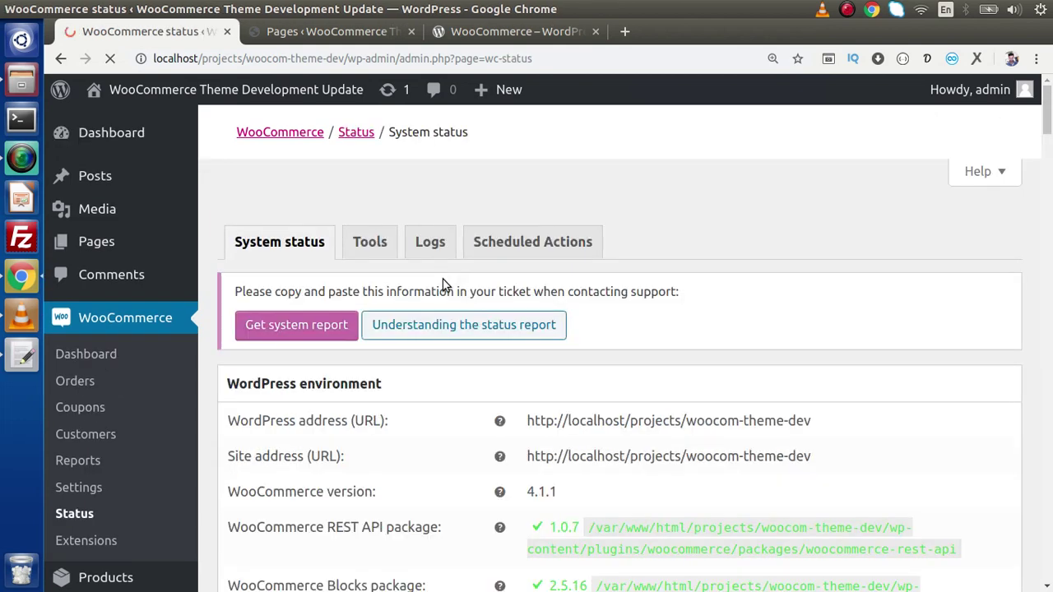
scroll(720, 250, "down", 3)
scroll(725, 247, "down", 10)
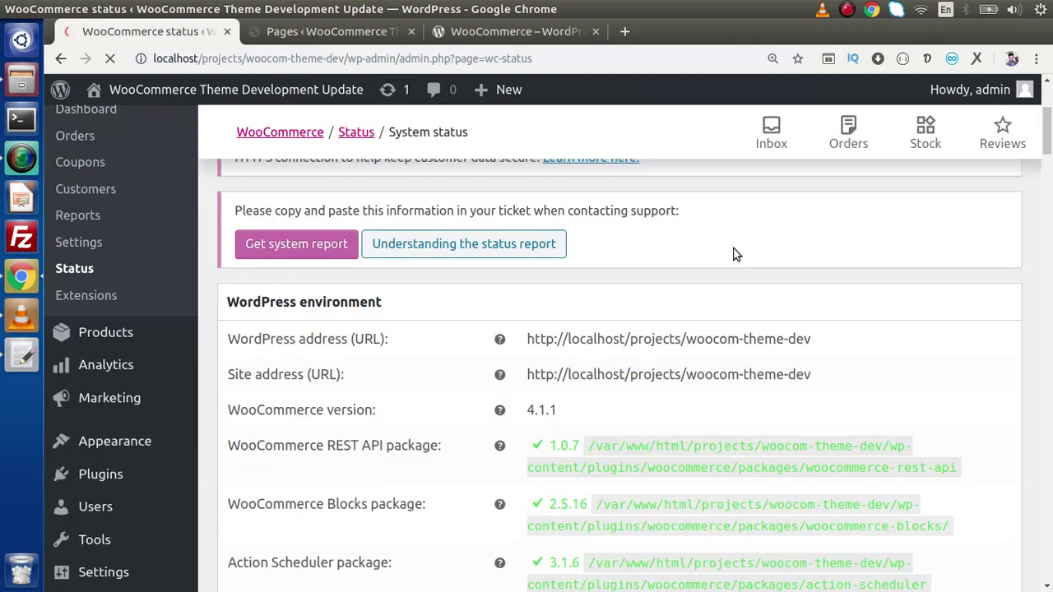
scroll(741, 255, "down", 15)
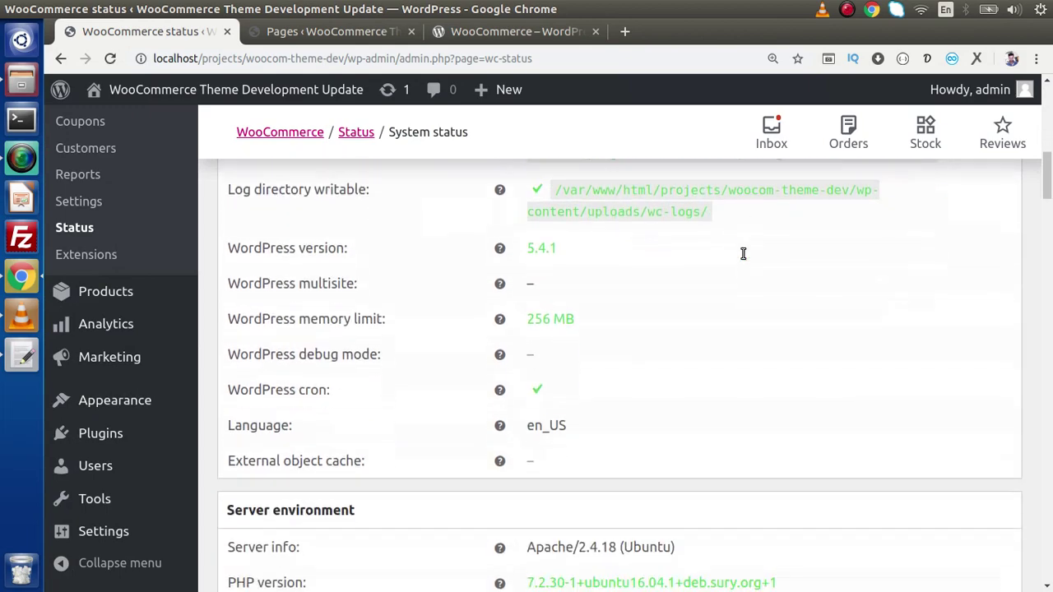
scroll(743, 259, "down", 18)
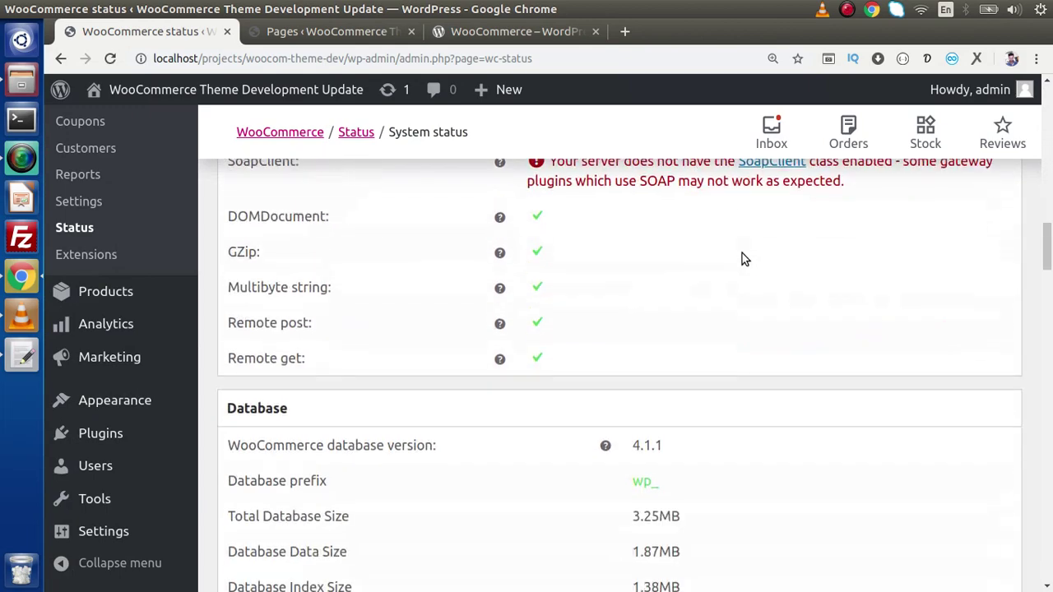
scroll(743, 254, "down", 6)
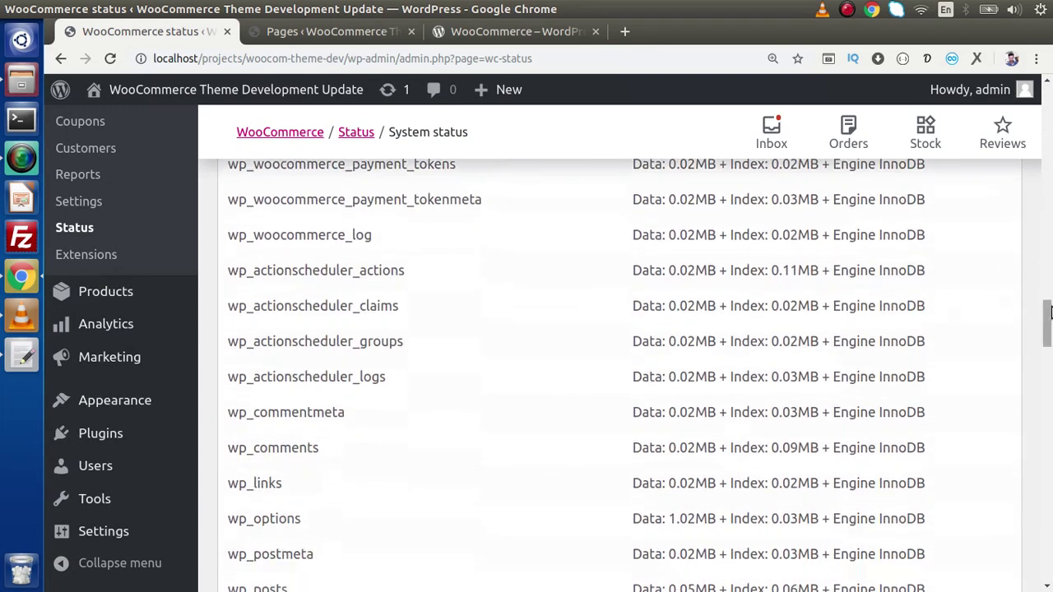
- Search the System status report for "pages" and check which default pages are assigned in the WooCommerce pages section
key("ctrl+f")
type("create")
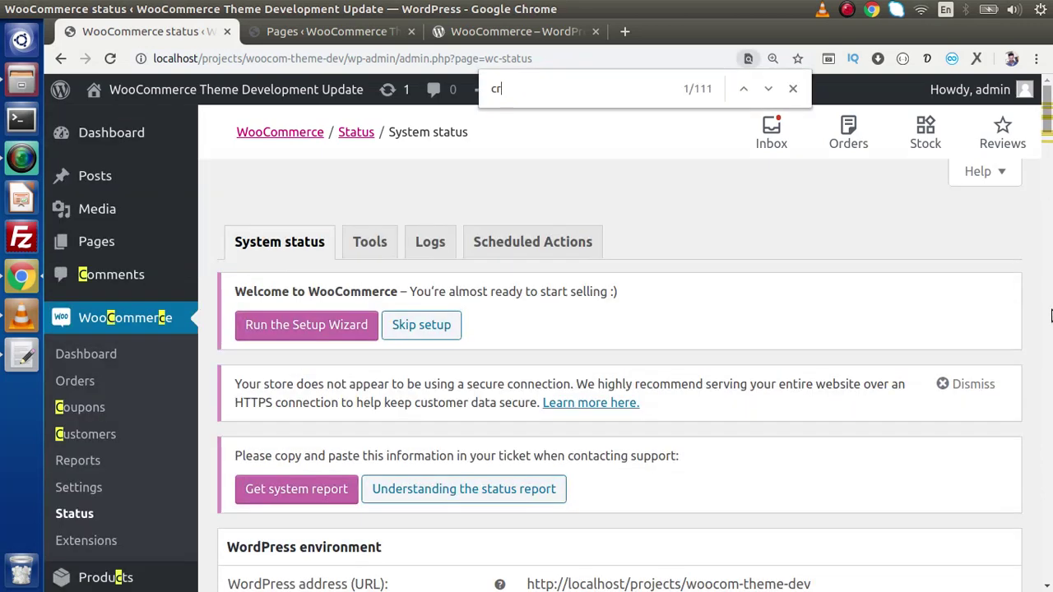
type(" pa")
key("ctrl+a")
type("pages")
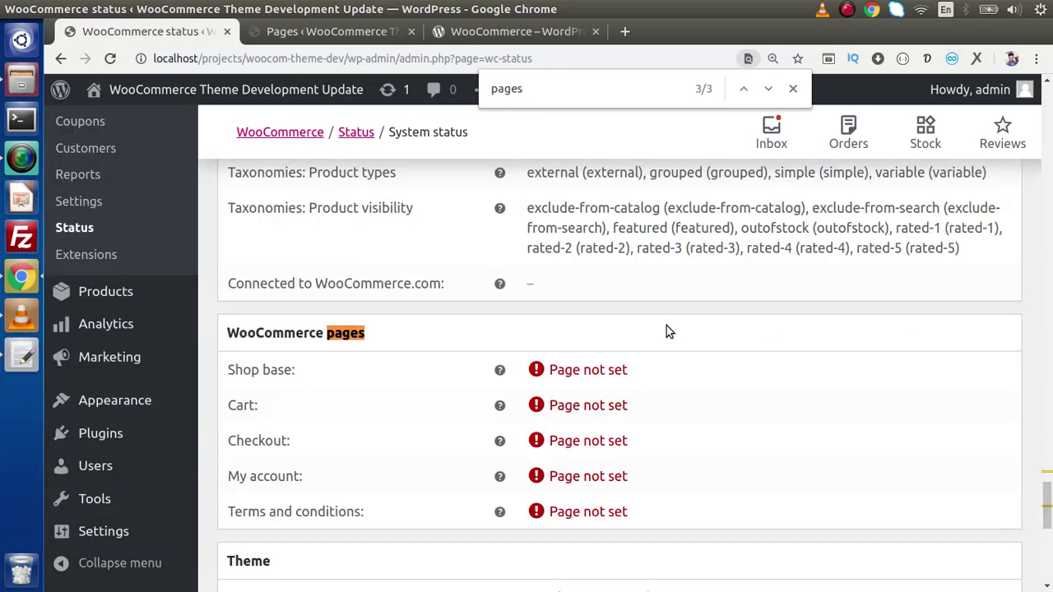
scroll(456, 314, "down", 2)
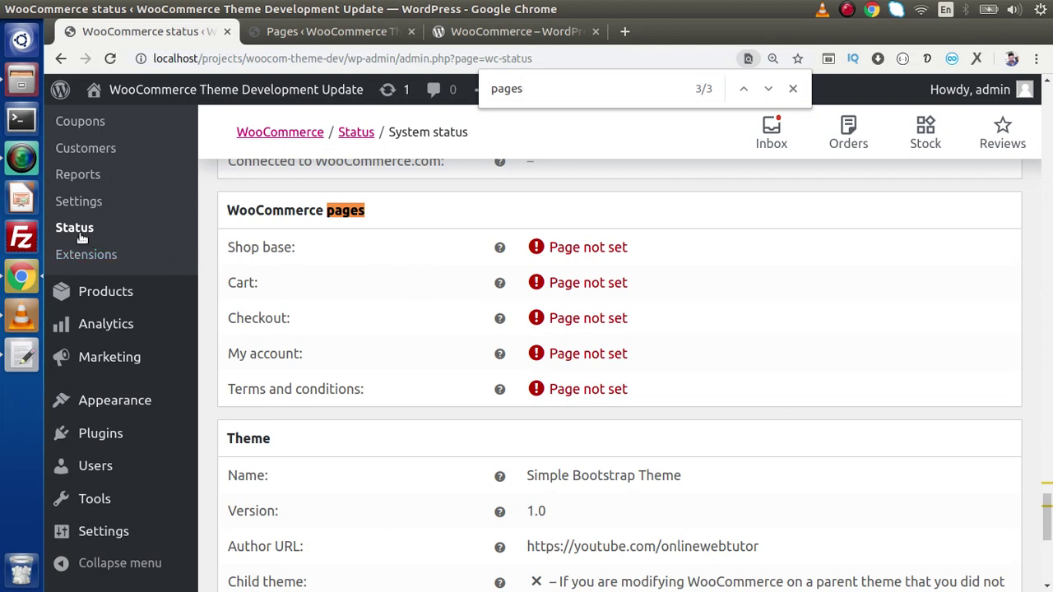
- Create the default WooCommerce pages with the Create pages tool among the WooCommerce status tools
scroll(625, 306, "up", 3)
scroll(675, 303, "up", 8)
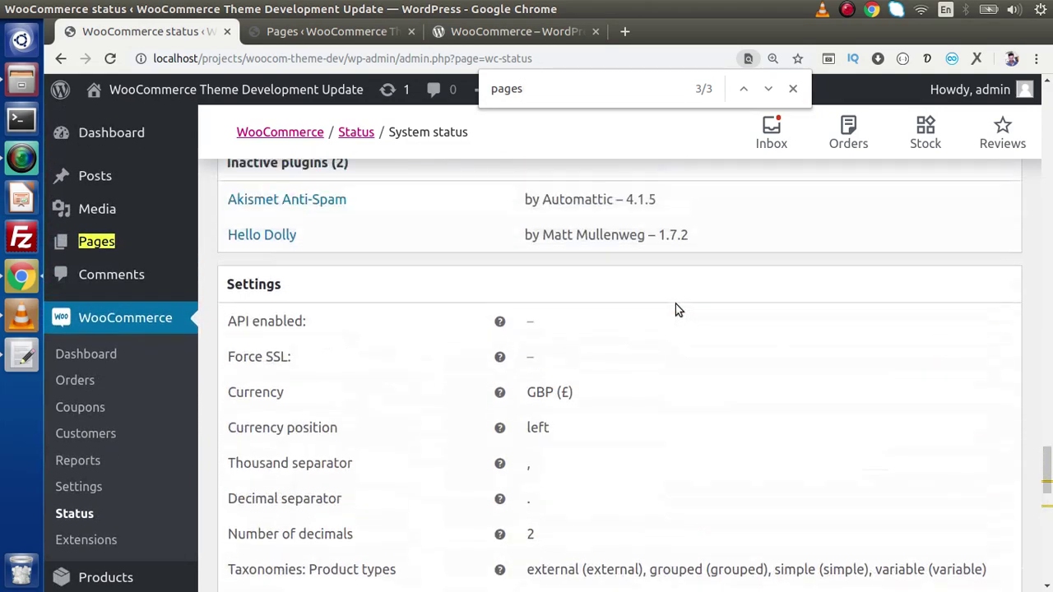
left_click_drag(1048, 424, 1046, 87)
left_click(350, 251)
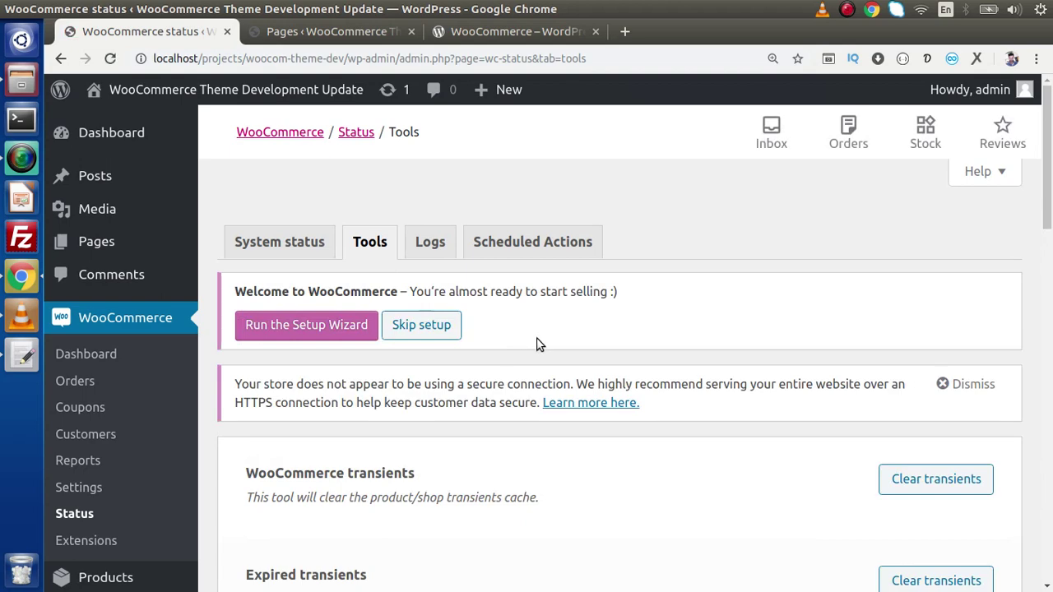
scroll(538, 343, "down", 4)
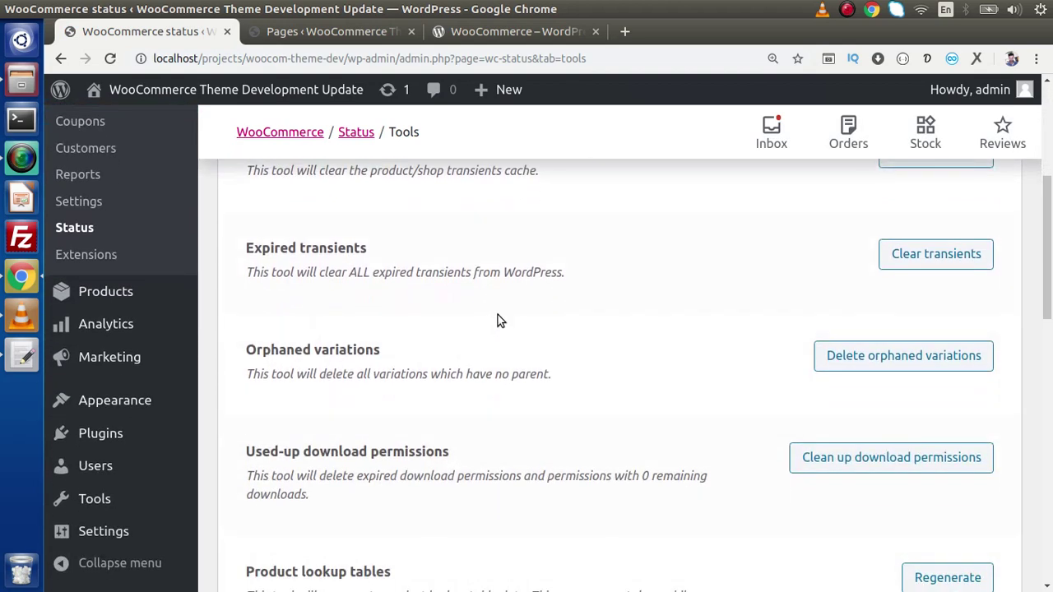
scroll(498, 320, "down", 8)
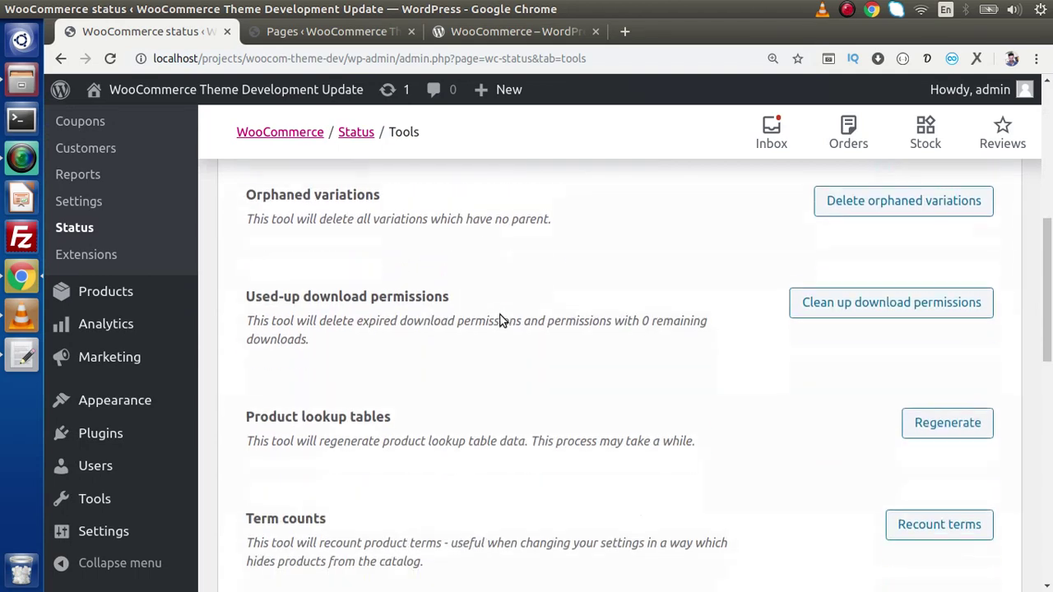
scroll(504, 320, "down", 2)
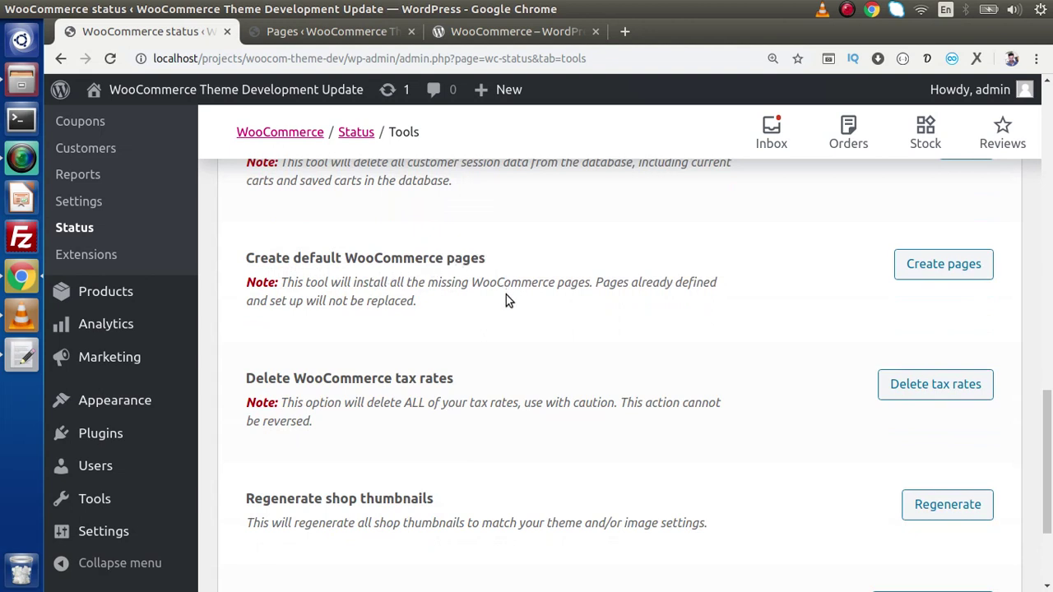
left_click(950, 271)
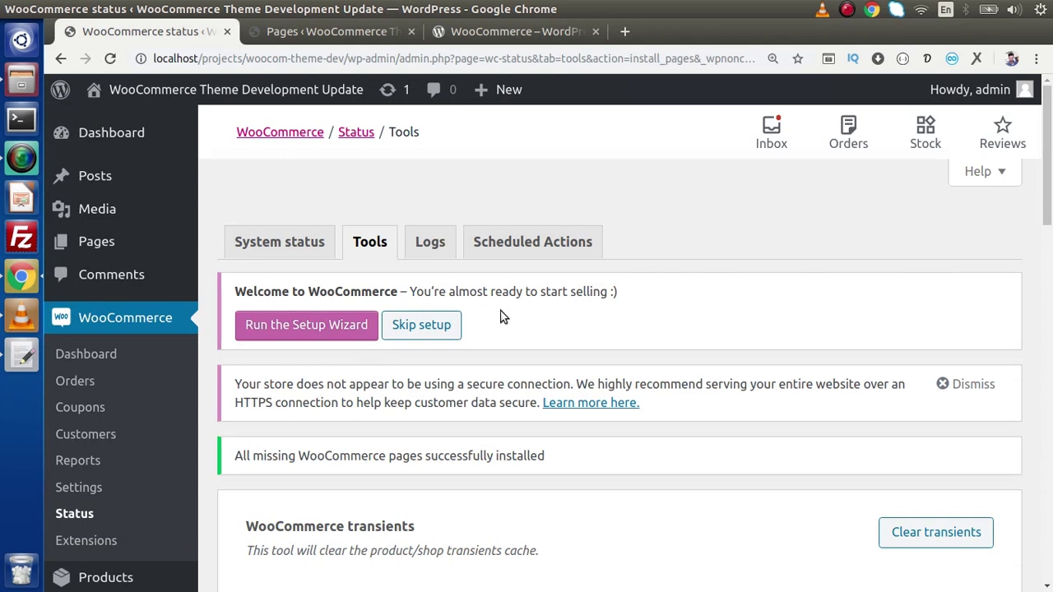
- Reload the site's Pages list and check it for the Cart, Checkout, My account and Shop pages
left_click(371, 37)
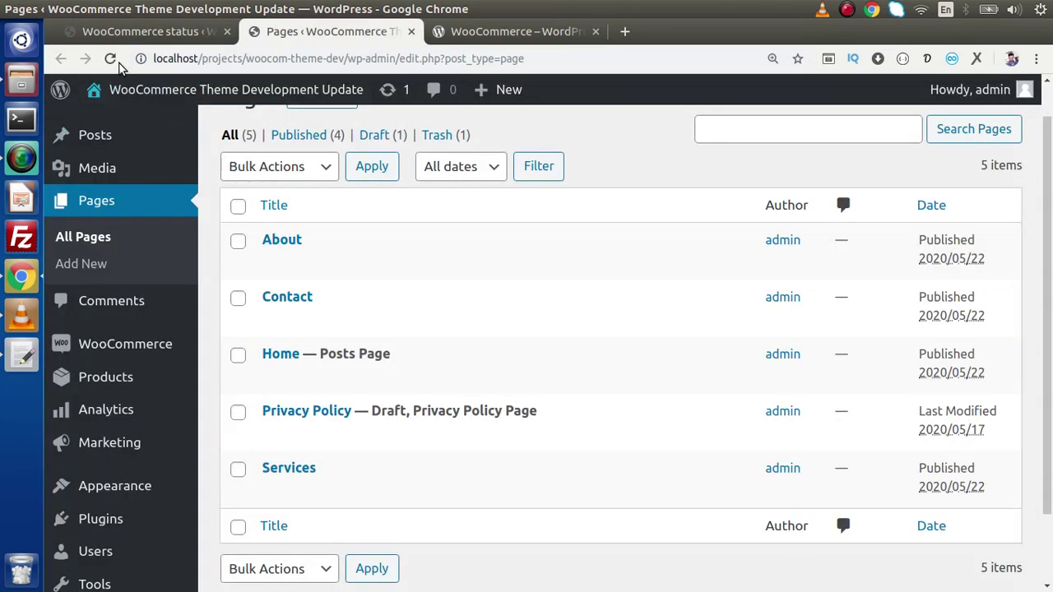
left_click(112, 60)
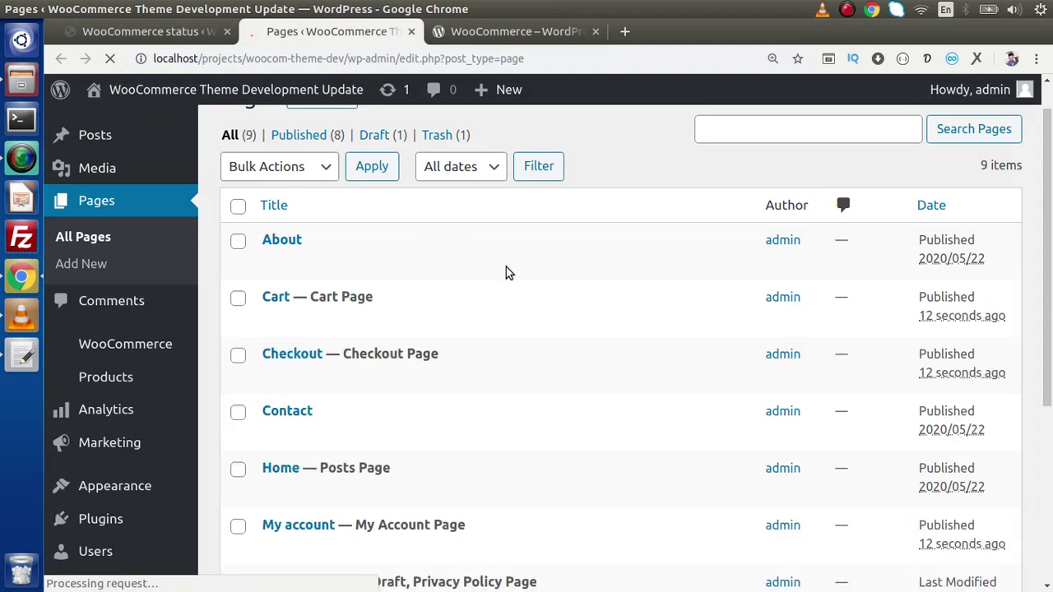
scroll(608, 291, "down", 3)
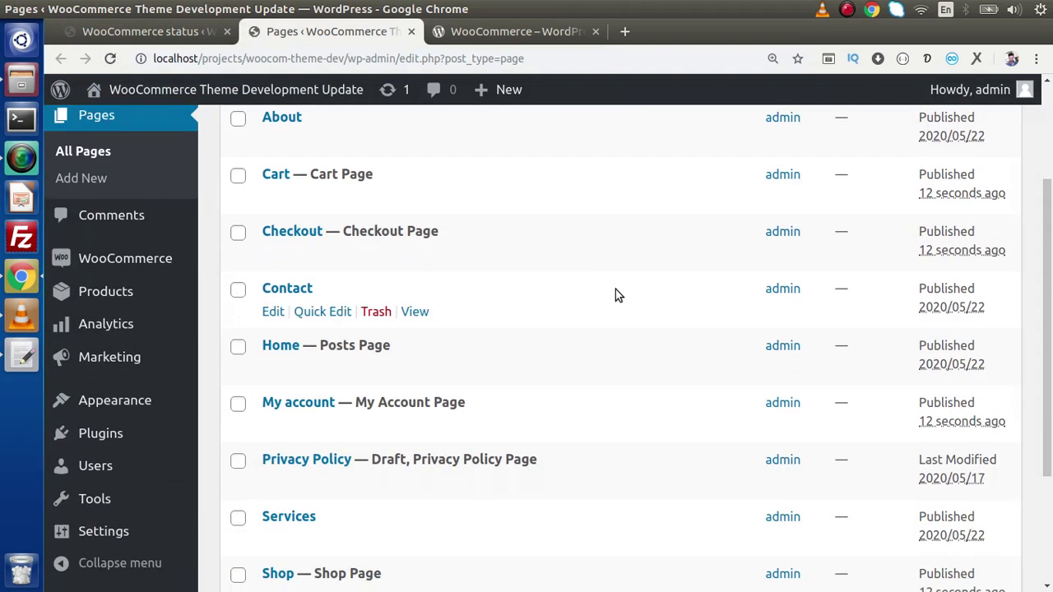
key("ctrl+0")
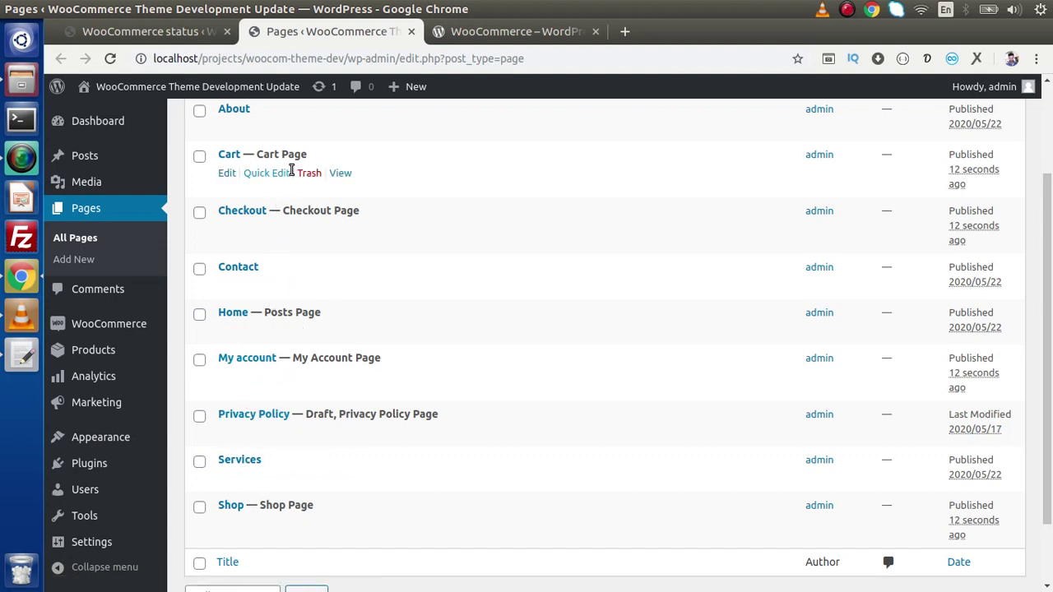
key("ctrl+plus")
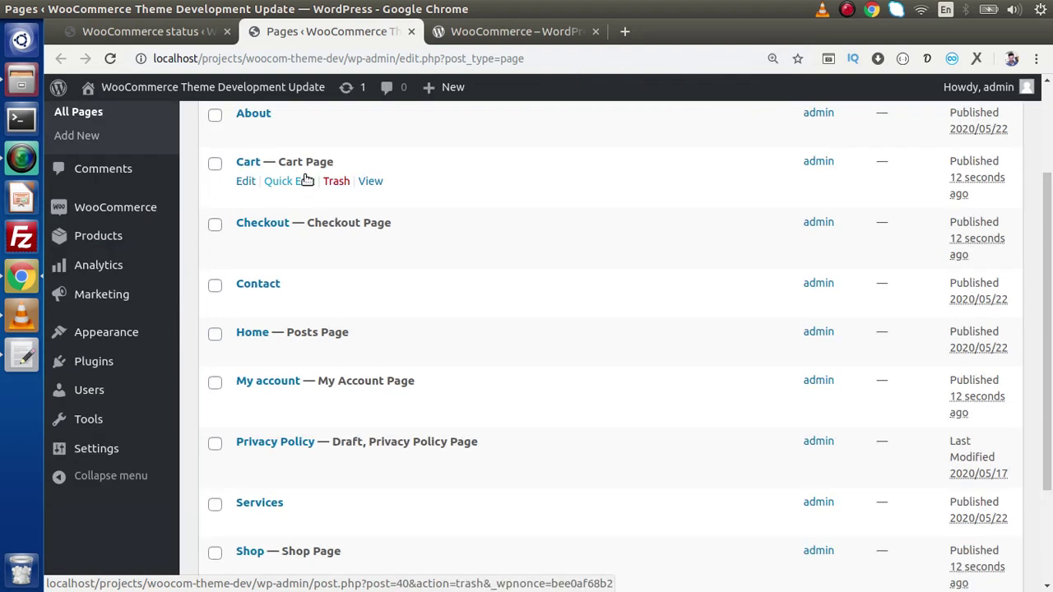
scroll(521, 157, "up", 2)
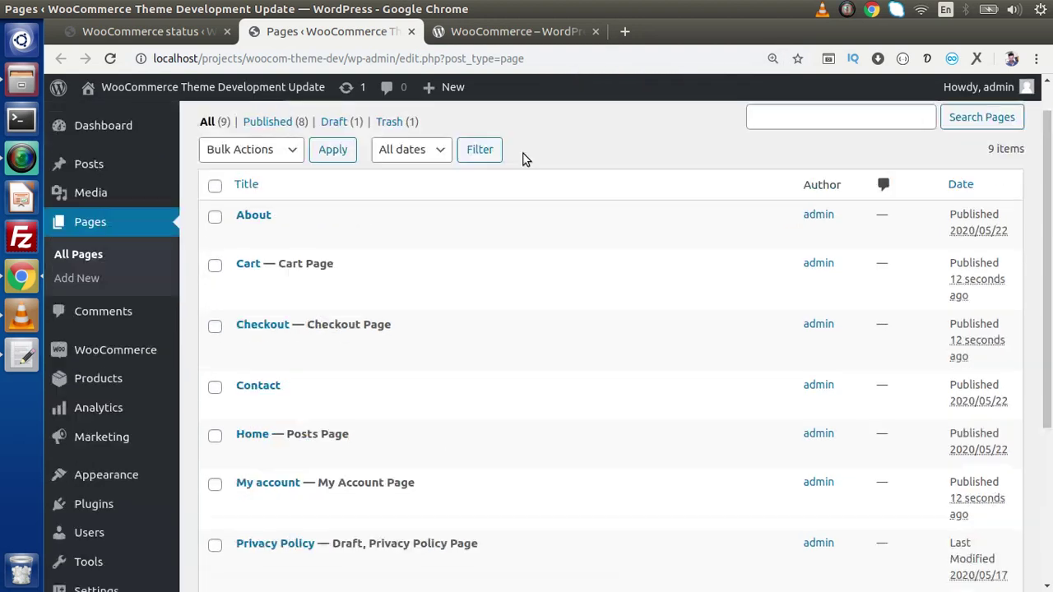
key("ctrl+plus")
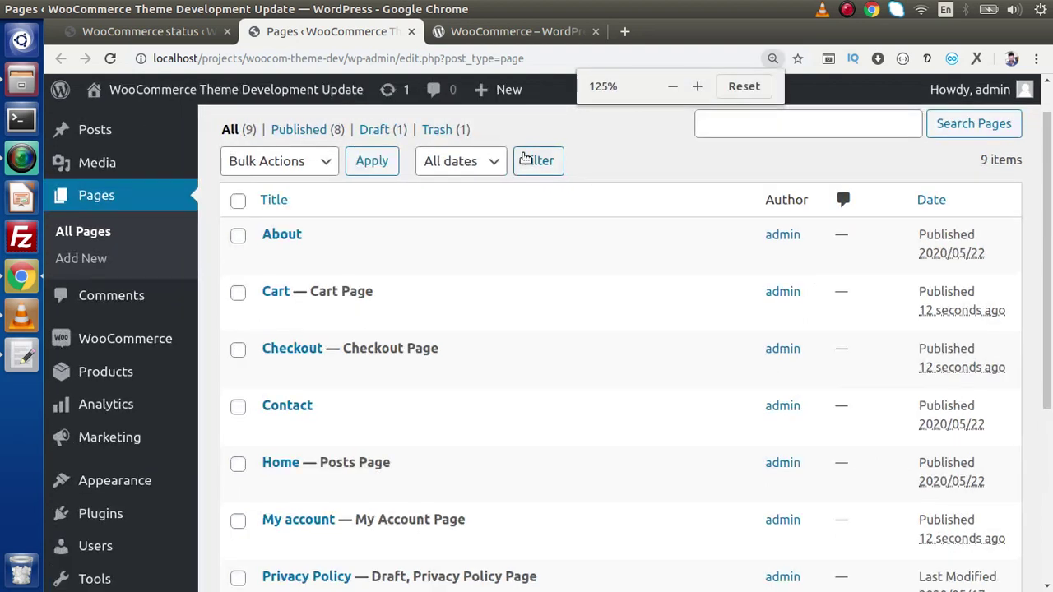
scroll(241, 271, "down", 1)
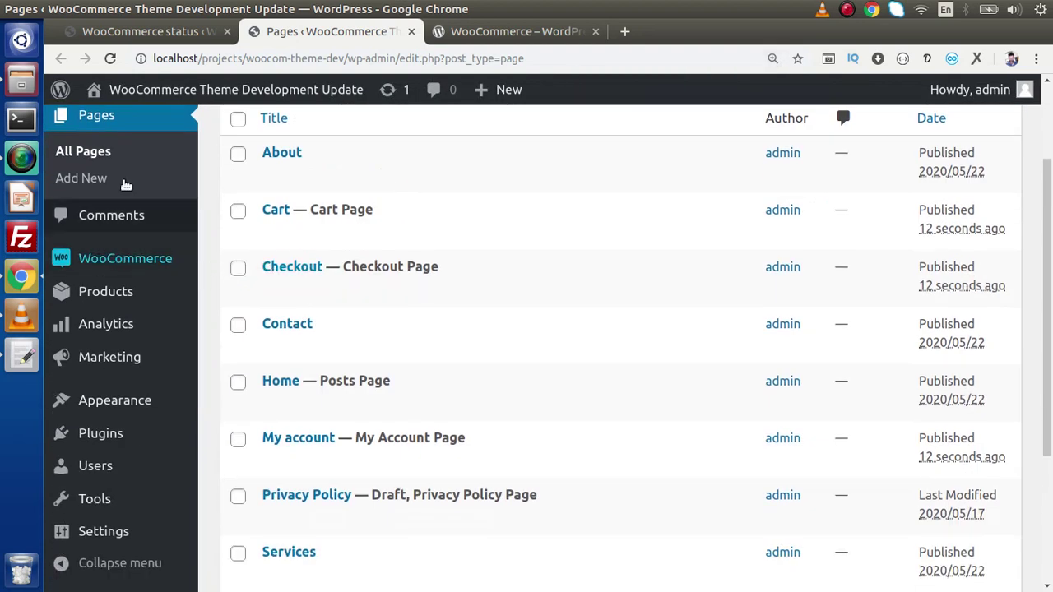
scroll(255, 319, "down", 1)
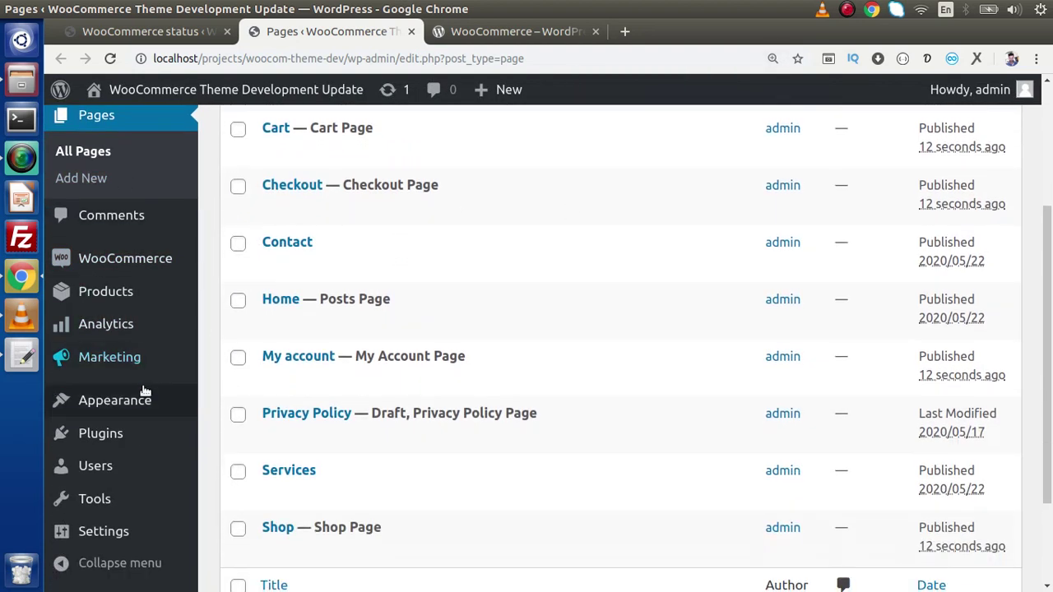
- Open the Appearance menu editor for Primary Menu and select the Shop page among the pages available to add
mouse_move(141, 398)
left_click(222, 403)
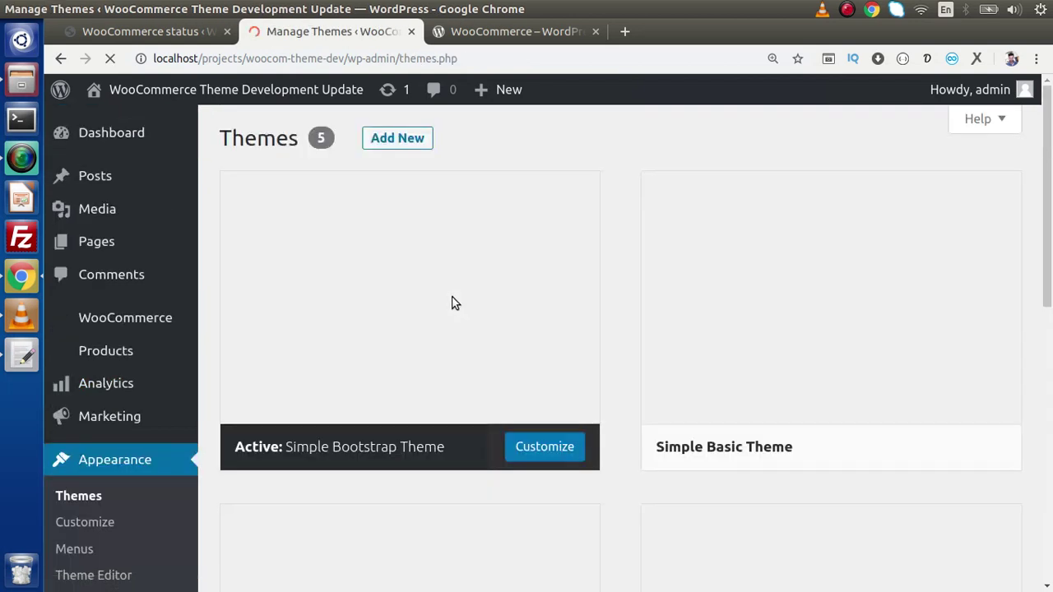
scroll(485, 281, "down", 2)
left_click(83, 426)
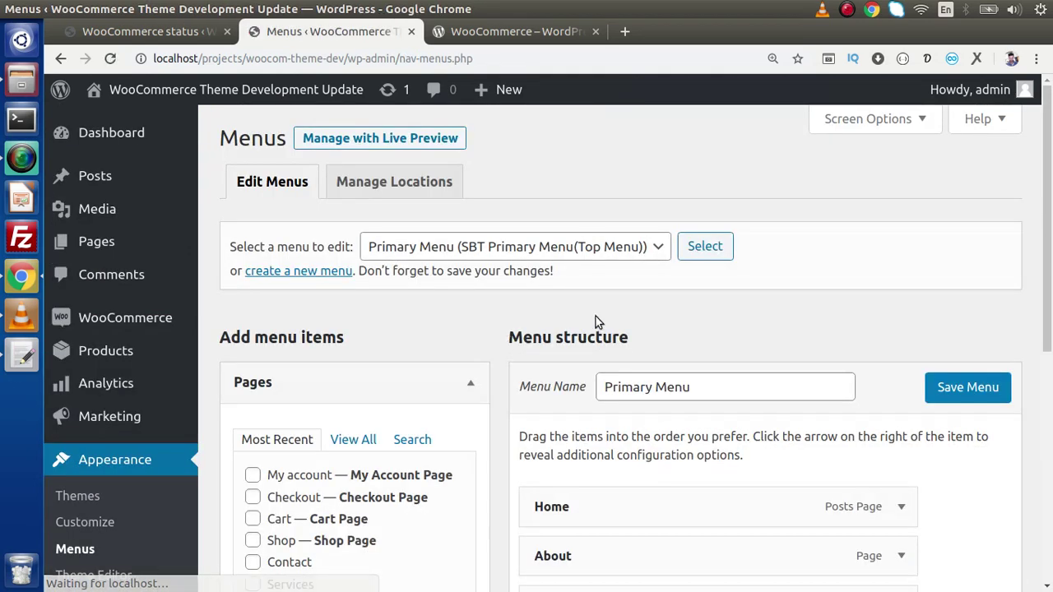
scroll(601, 319, "down", 3)
left_click(252, 376)
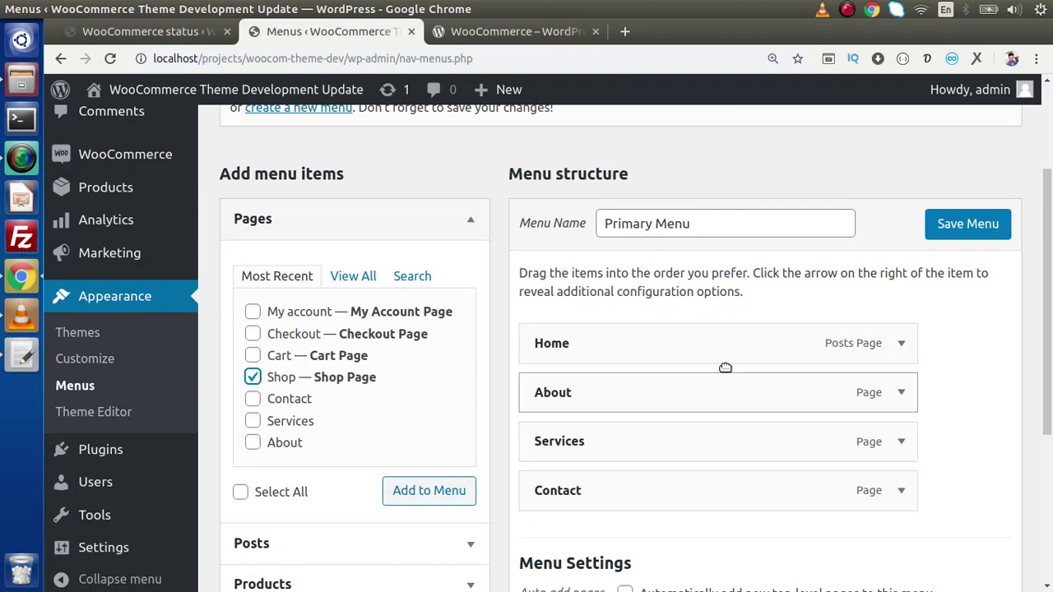
- Open the site's front end and its store page in separate browser tabs from the admin
mouse_move(165, 90)
right_click(132, 122)
key("Escape")
middle_click(145, 133)
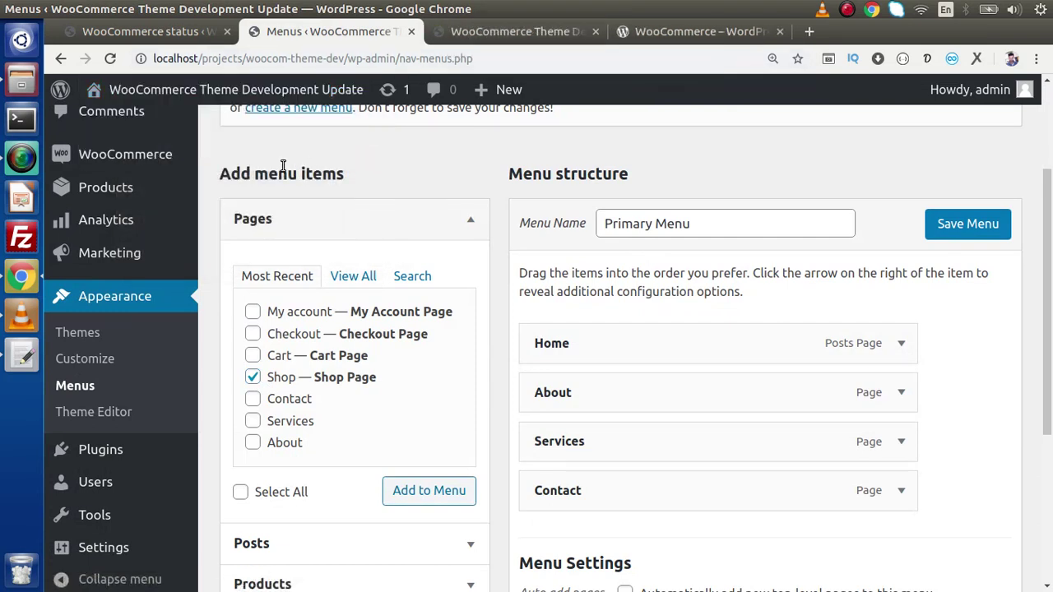
mouse_move(201, 92)
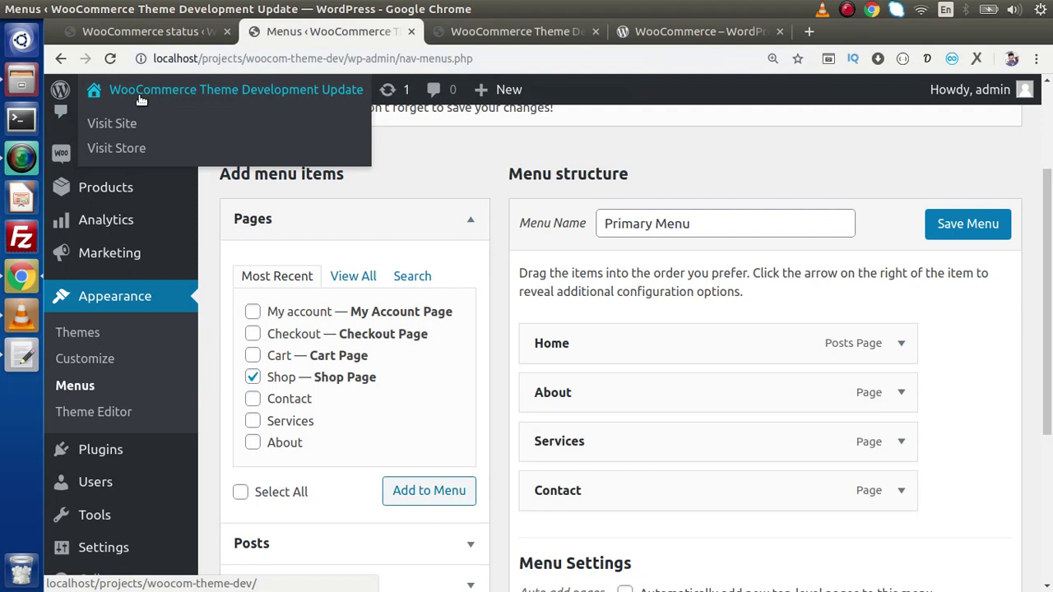
right_click(123, 154)
left_click(166, 160)
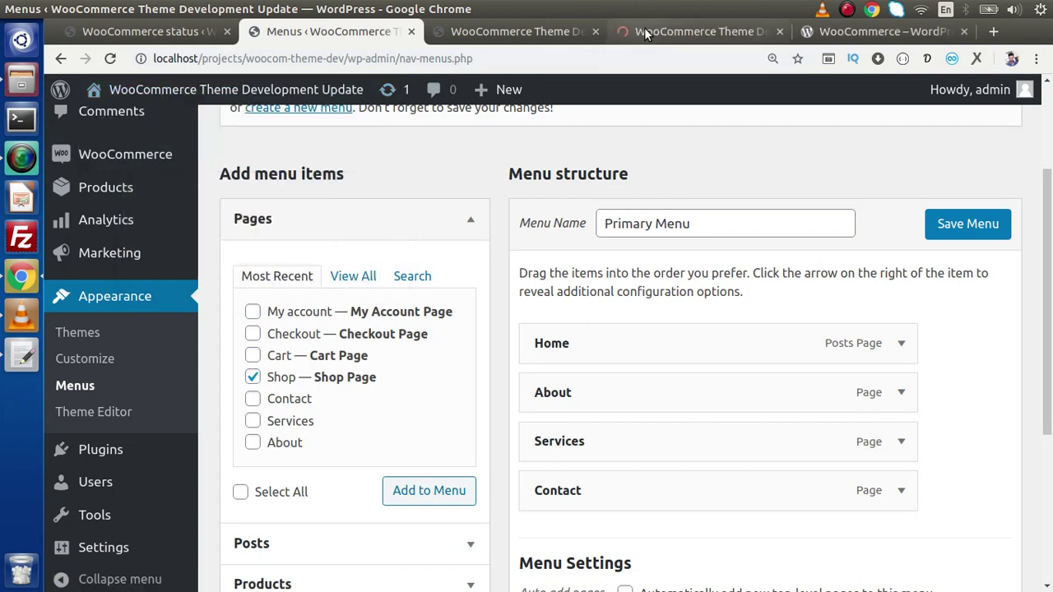
- Inspect the store page and its shop/ URL slug, and compare it with the site's home page
left_click(641, 32)
left_click_drag(398, 59, 494, 59)
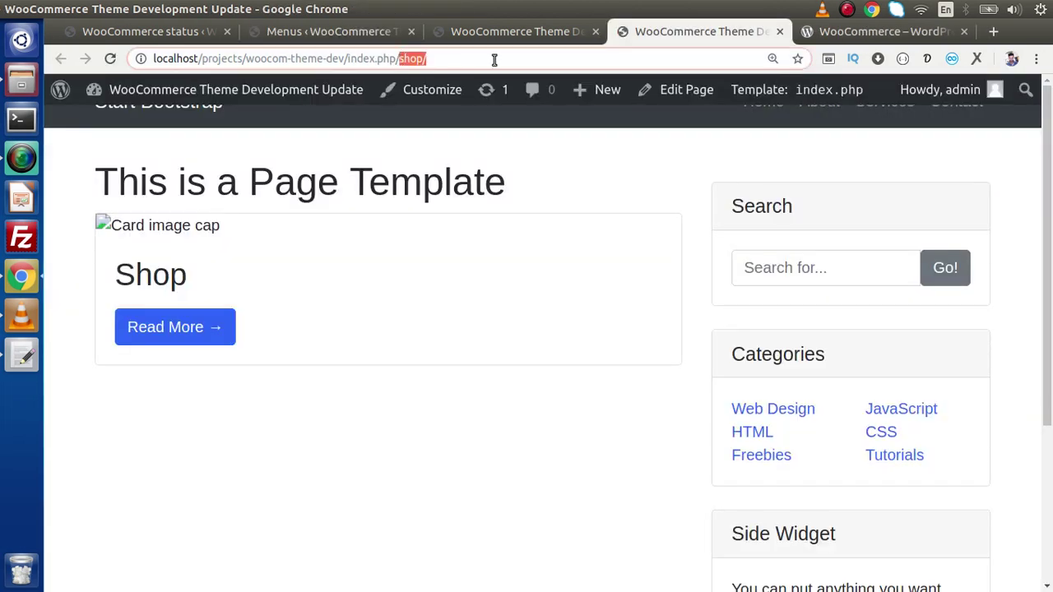
left_click(492, 60)
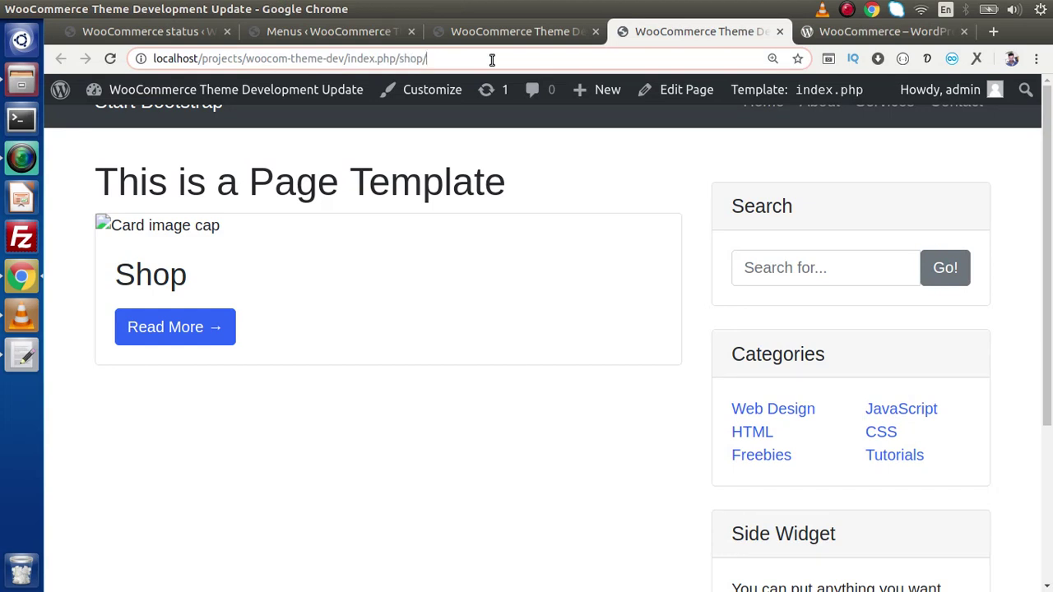
double_click(410, 61)
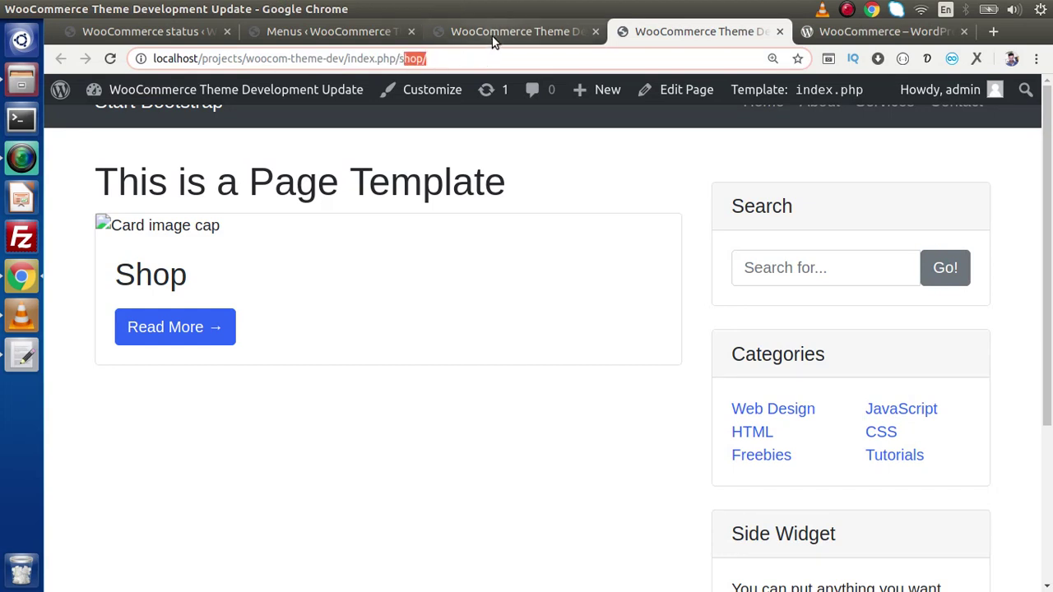
left_click(508, 46)
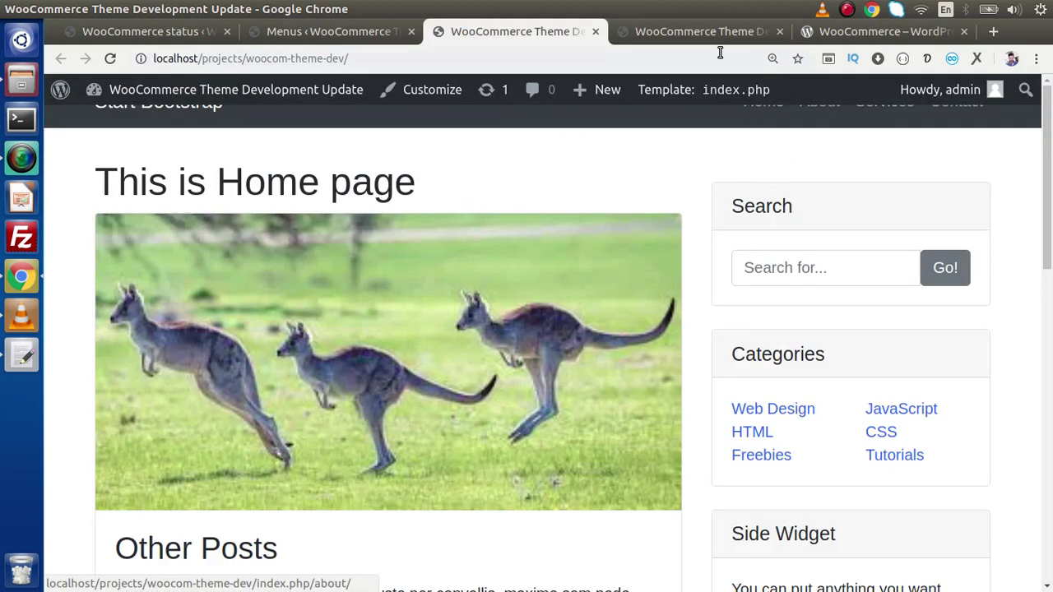
left_click(676, 34)
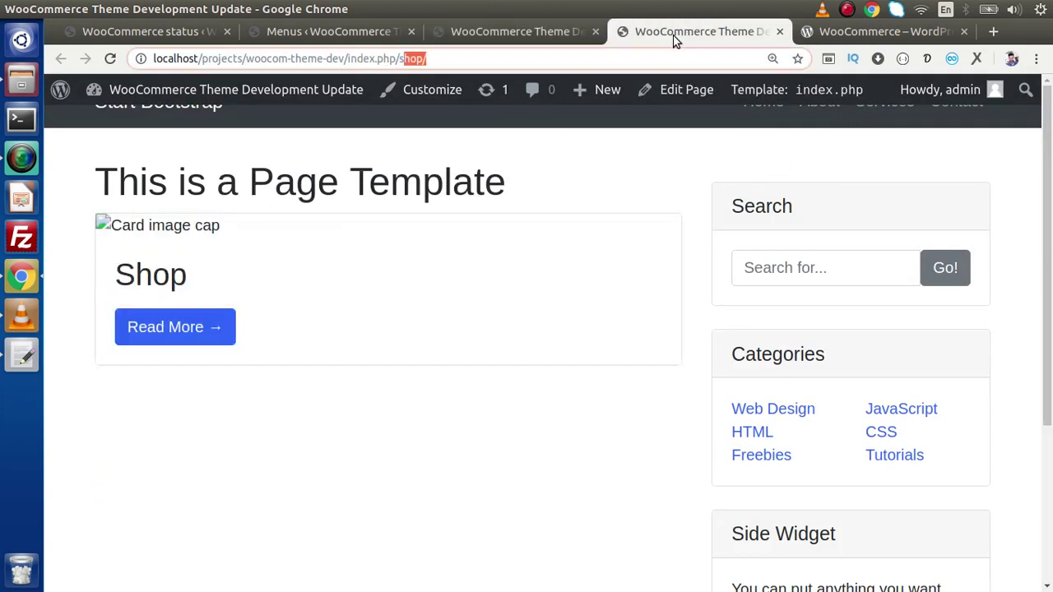
- Highlight the shop/ slug in the store page's address and close the store page's browser tab
left_click(428, 58)
mouse_move(803, 94)
left_click_drag(408, 64, 494, 159)
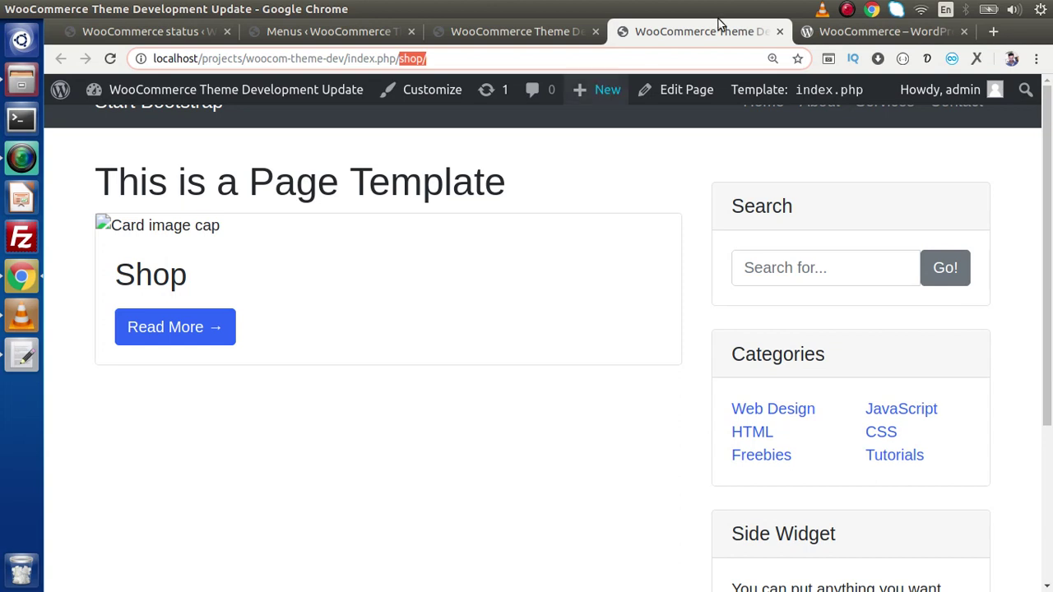
left_click(779, 31)
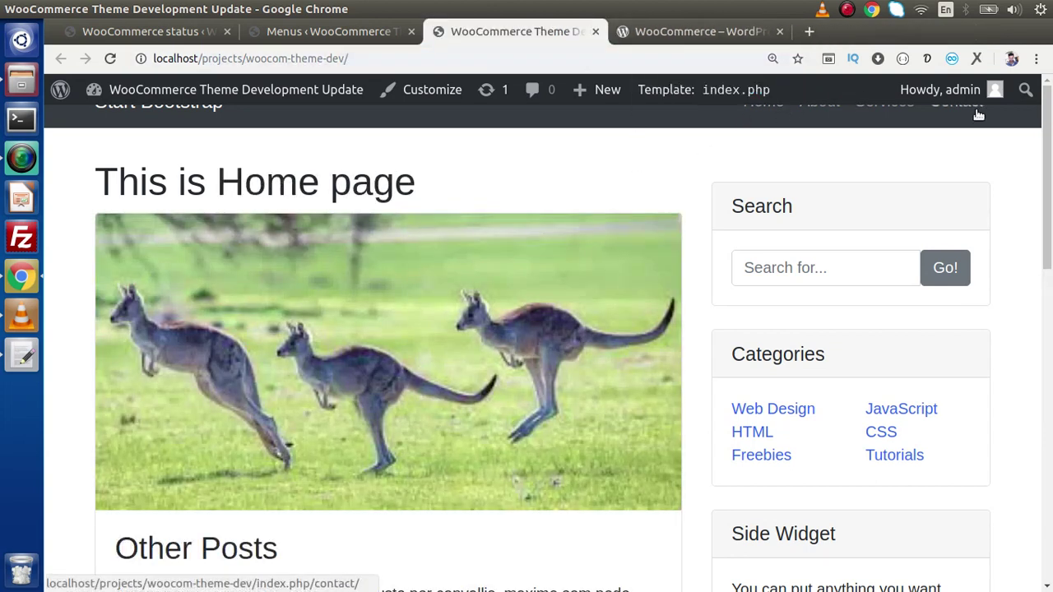
- Copy the home page's address and open localhost/projects/woocom-theme-dev/ in a new incognito window
left_click(574, 62)
key("ctrl+c")
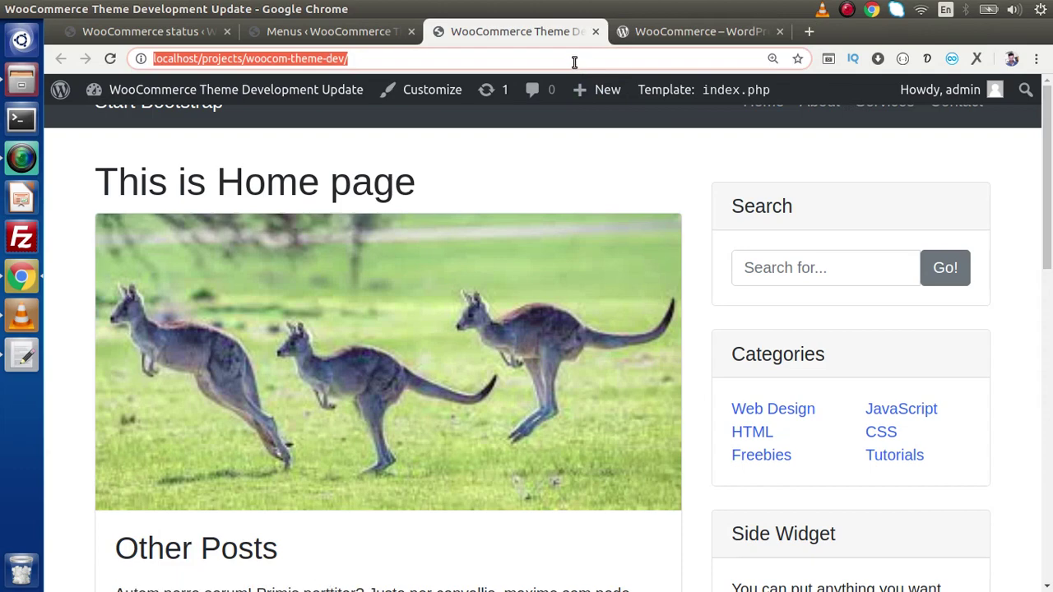
left_click(202, 164)
right_click(21, 277)
left_click(102, 292)
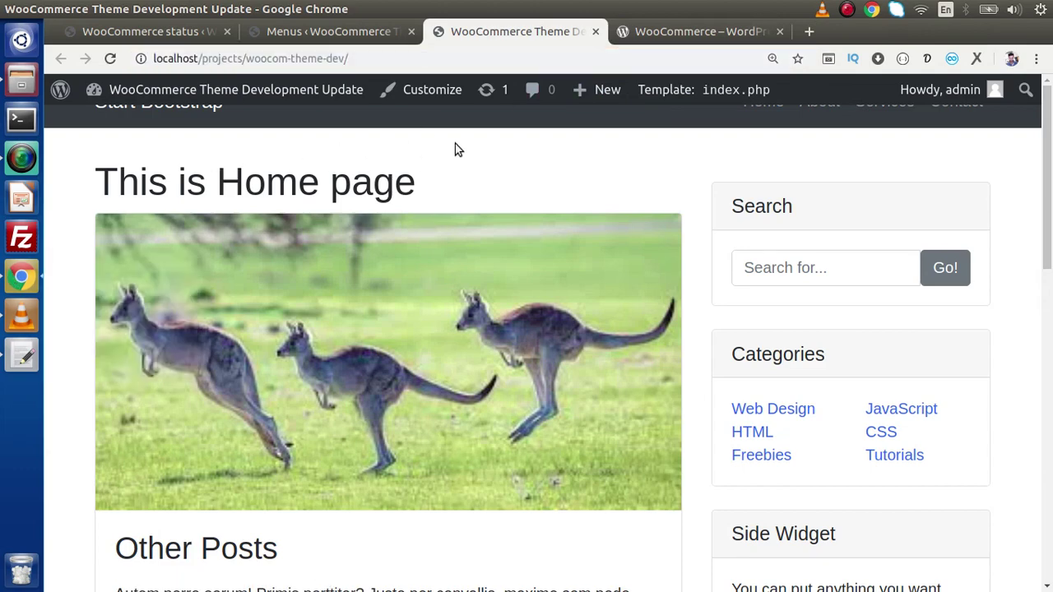
key("ctrl+v")
key("Return")
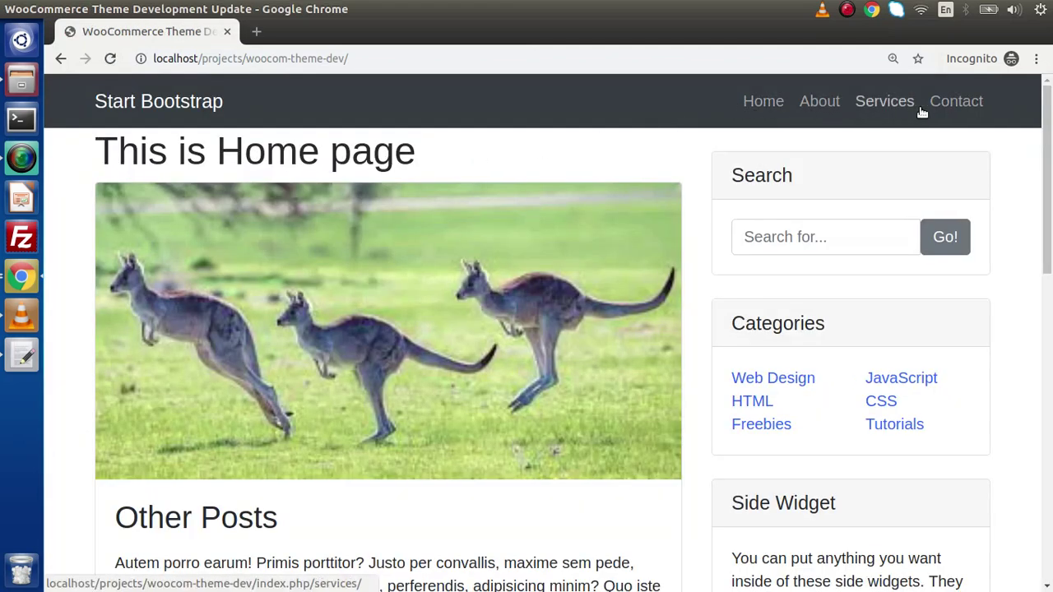
- Return to the admin's menu editor, add the selected Shop page to Primary Menu between About and Services, and save the menu
left_click(21, 279)
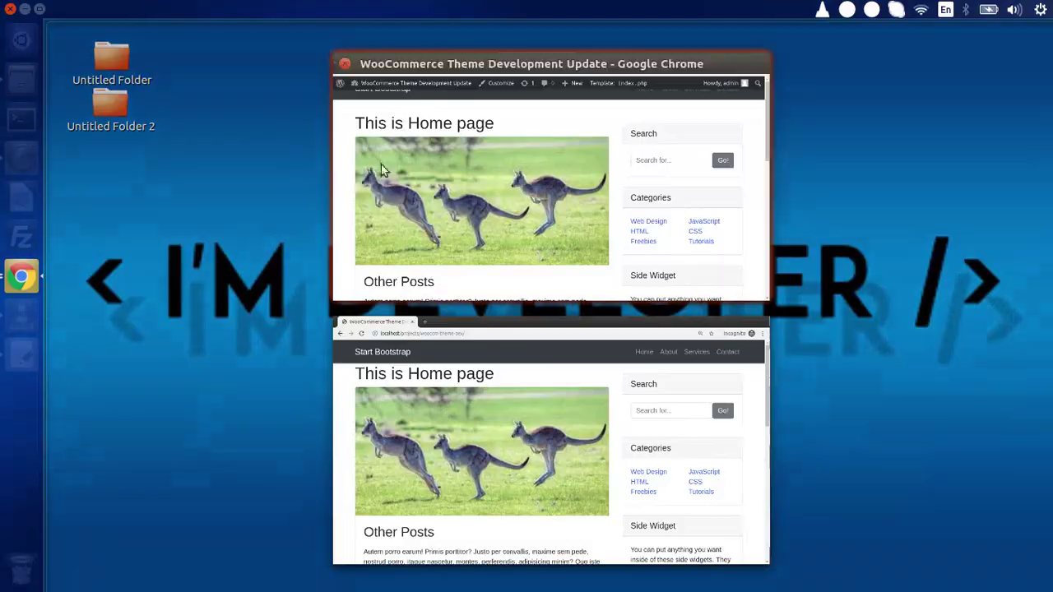
left_click(381, 171)
left_click(287, 33)
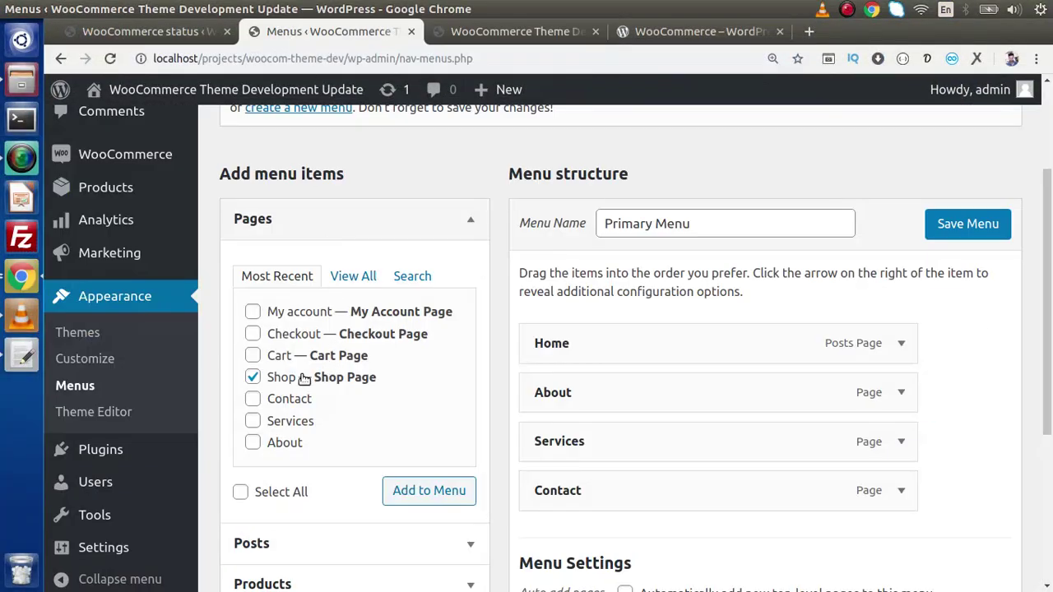
scroll(716, 416, "down", 3)
left_click(429, 370)
left_click_drag(639, 418, 587, 324)
scroll(864, 307, "up", 3)
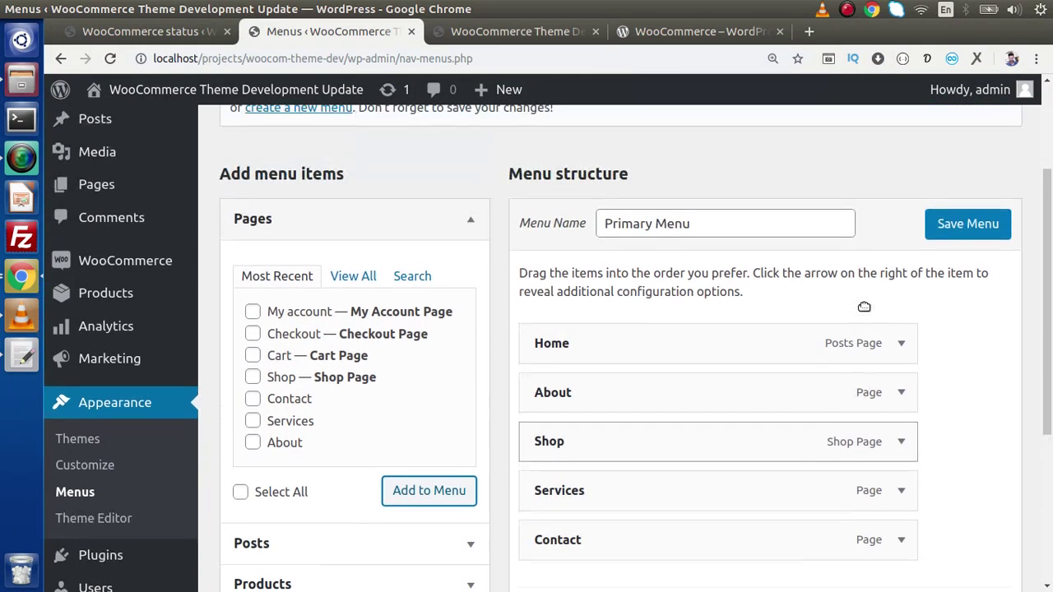
left_click(966, 235)
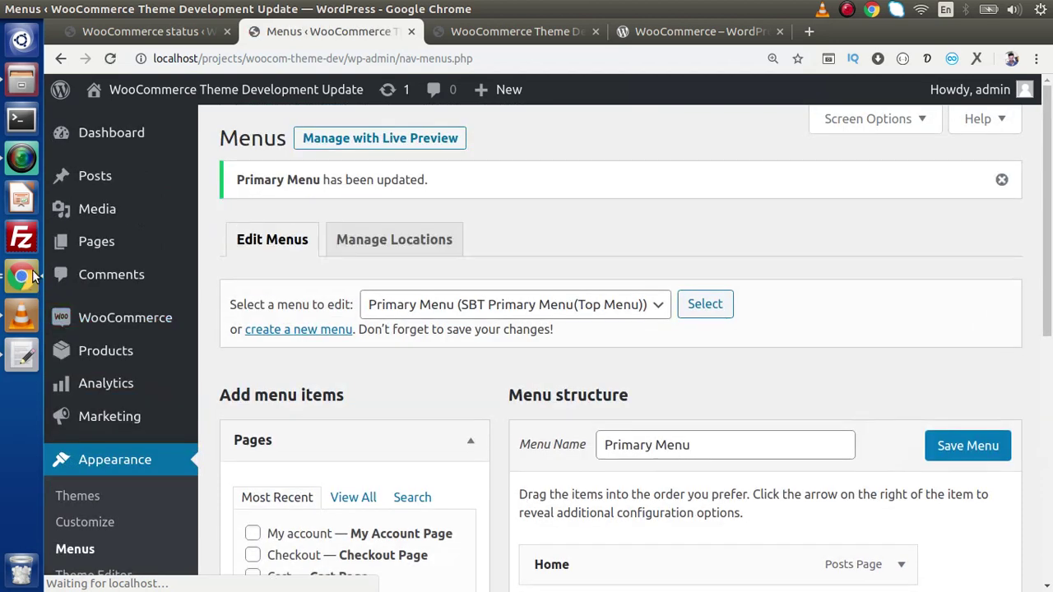
- View the Shop page through the site navigation in the incognito window, and switch to the wp-woocom-intro.txt notes in gedit
left_click(21, 276)
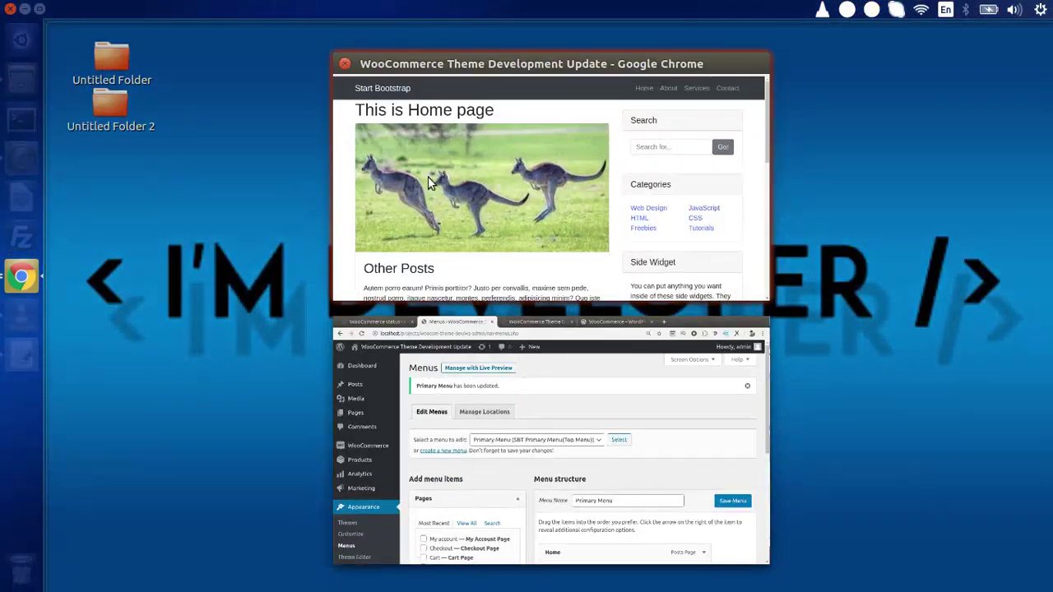
left_click(428, 176)
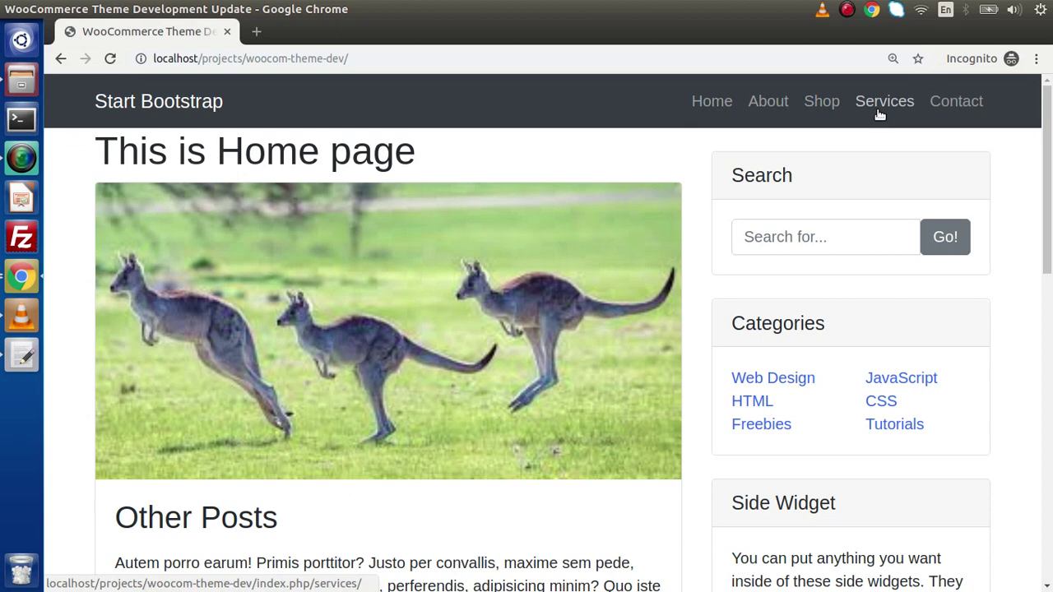
left_click(823, 105)
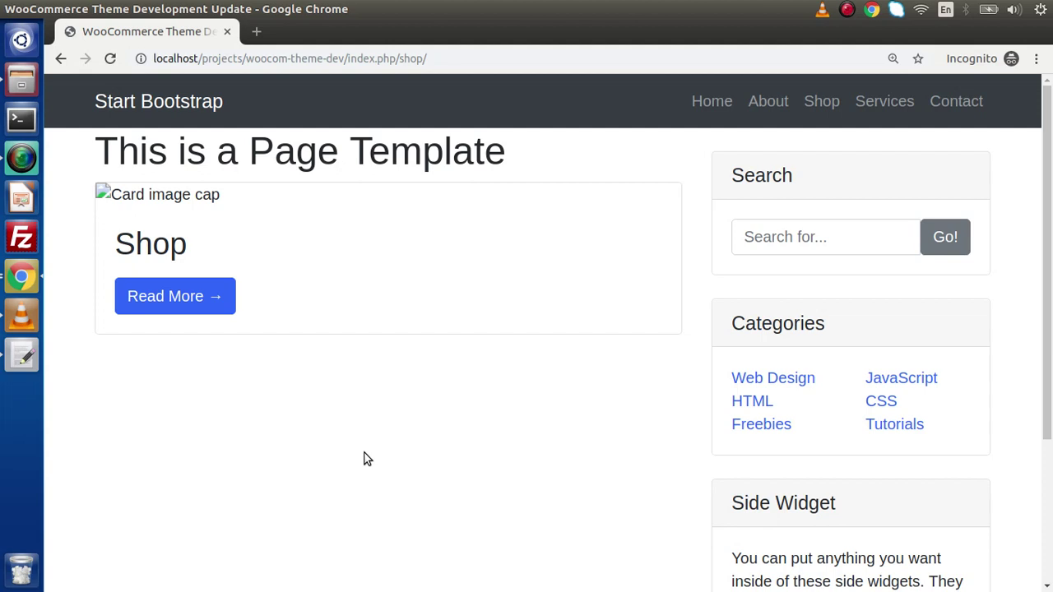
key("alt+Tab")
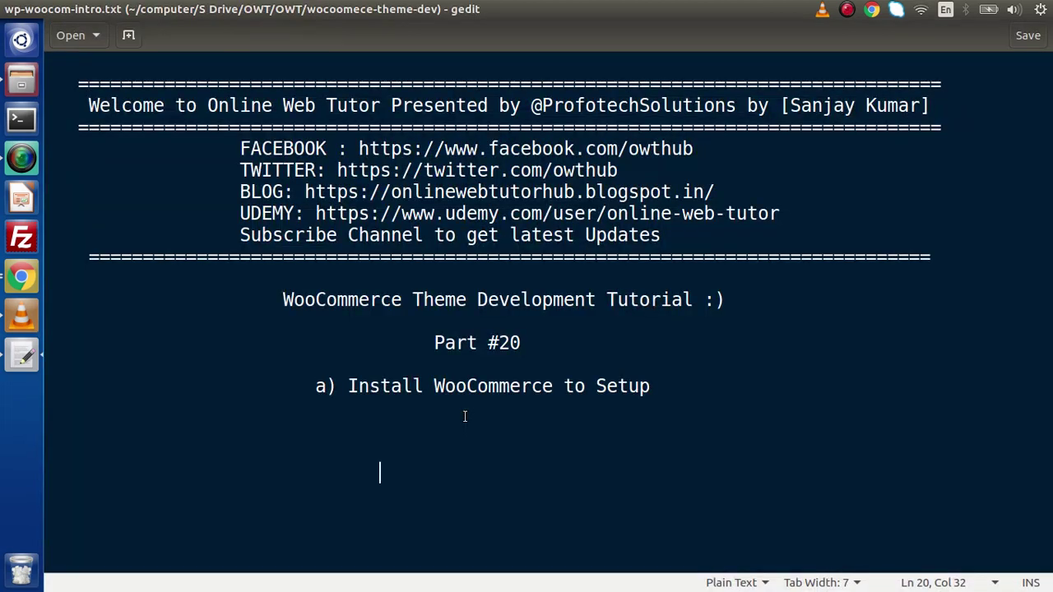